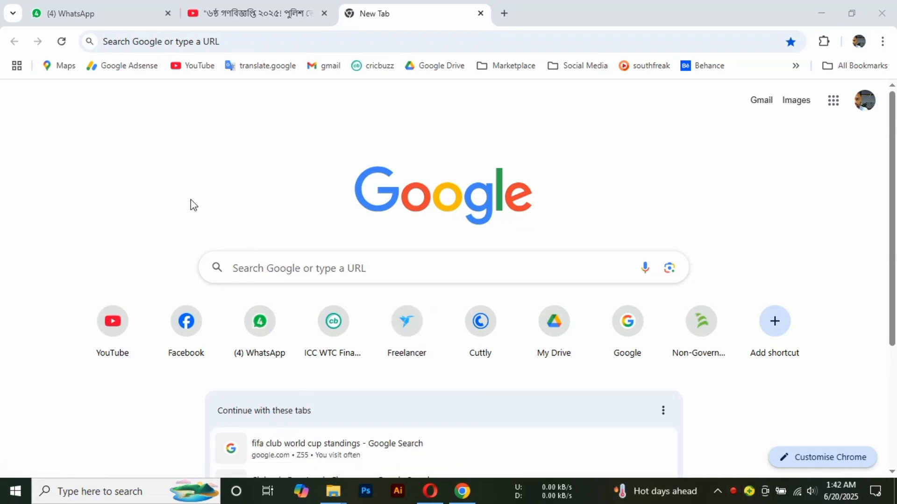
Search the web for google adsense and open the Google AdSense start page.
click(219, 42)
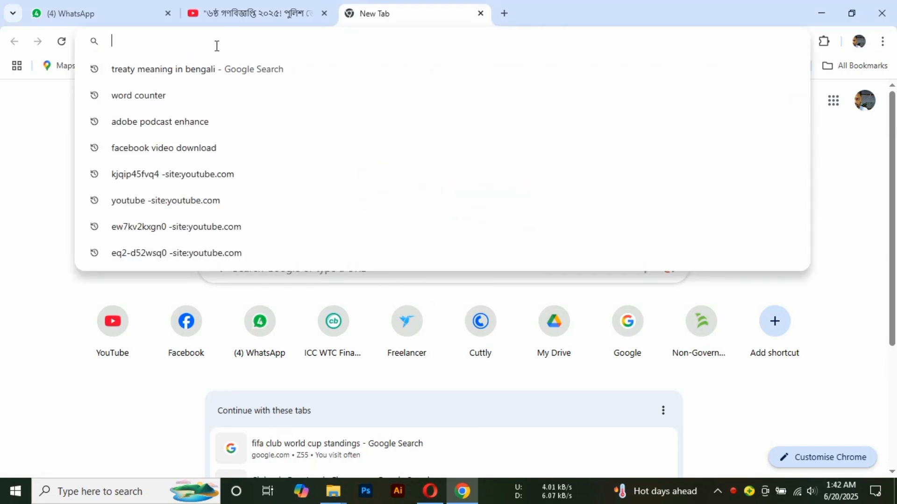
text(google)
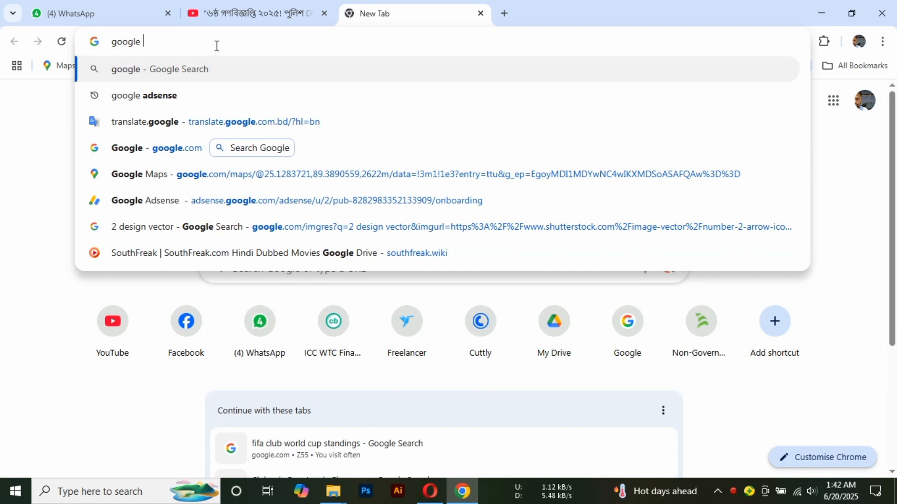
text( adsense)
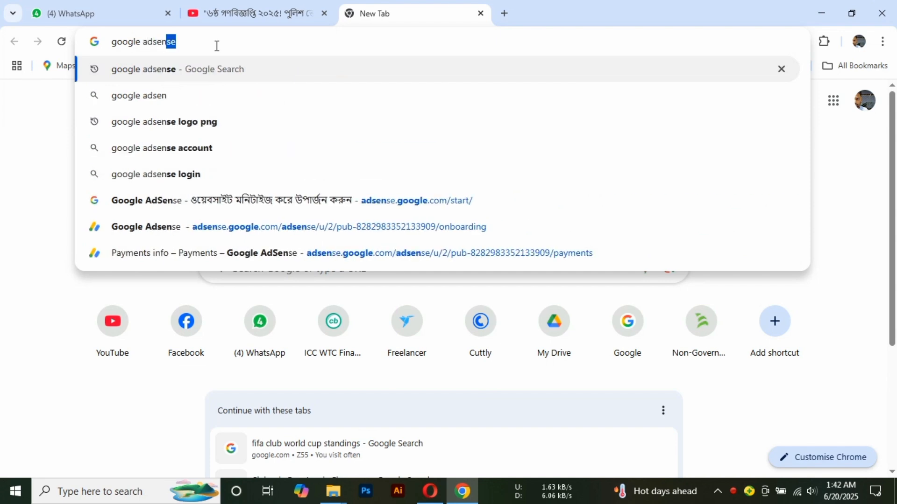
click(163, 71)
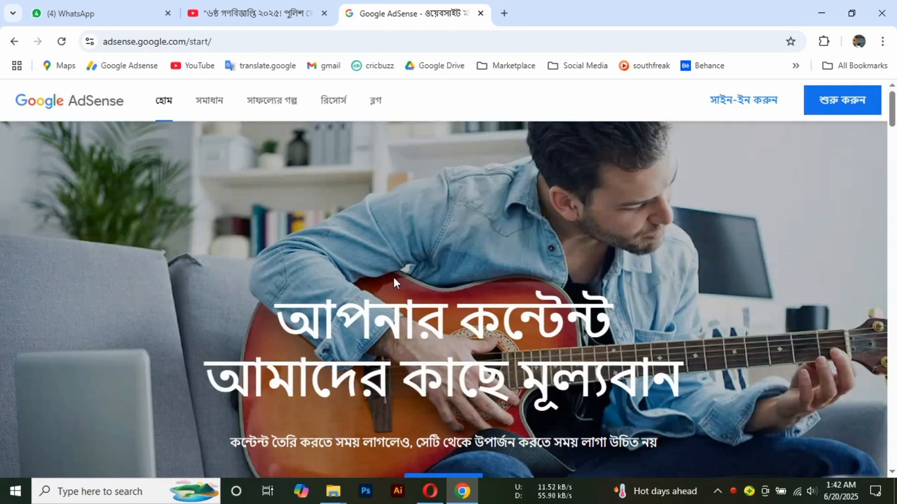
Start from the AdSense welcome page and choose the Google account that holds the AdSense profile.
scroll(408, 252, down, 4)
scroll(419, 291, up, 4)
scroll(435, 276, down, 2)
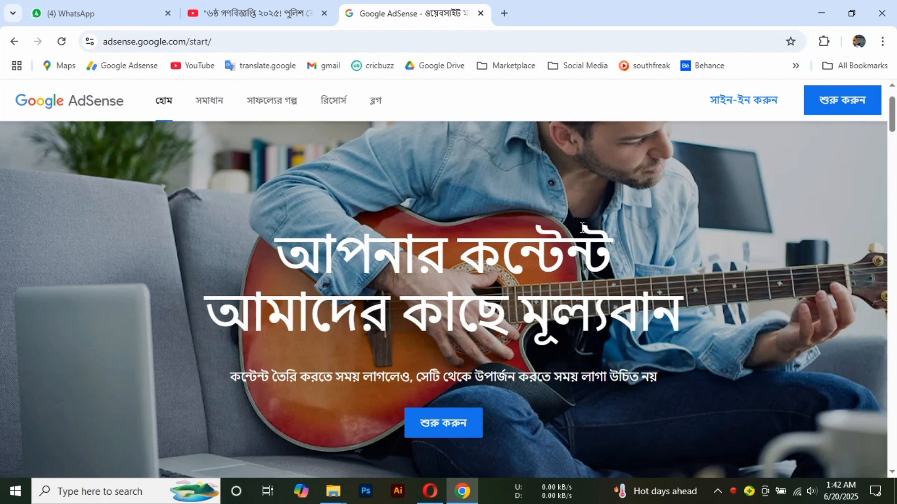
scroll(561, 255, down, 1)
scroll(561, 255, up, 2)
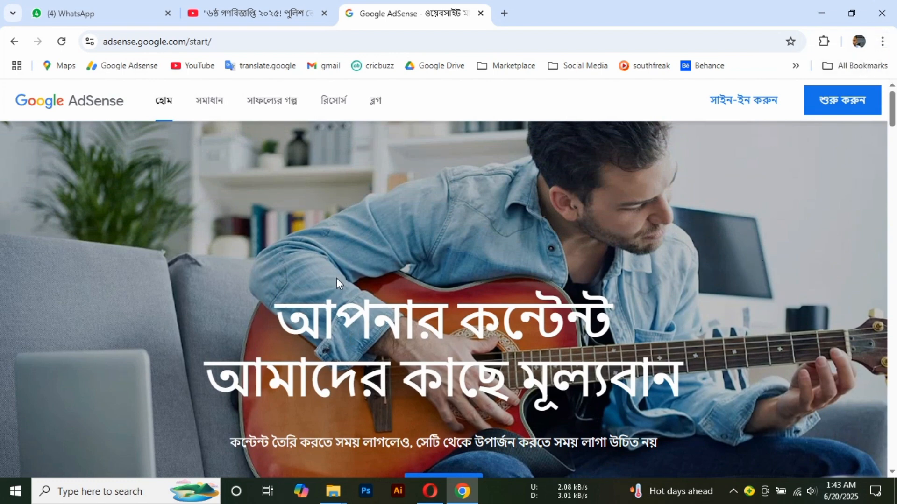
scroll(338, 279, down, 1)
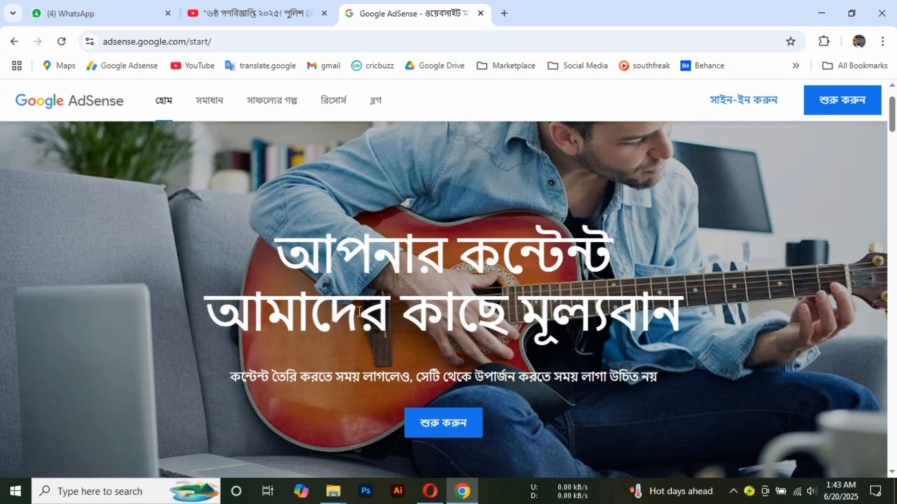
scroll(407, 397, up, 1)
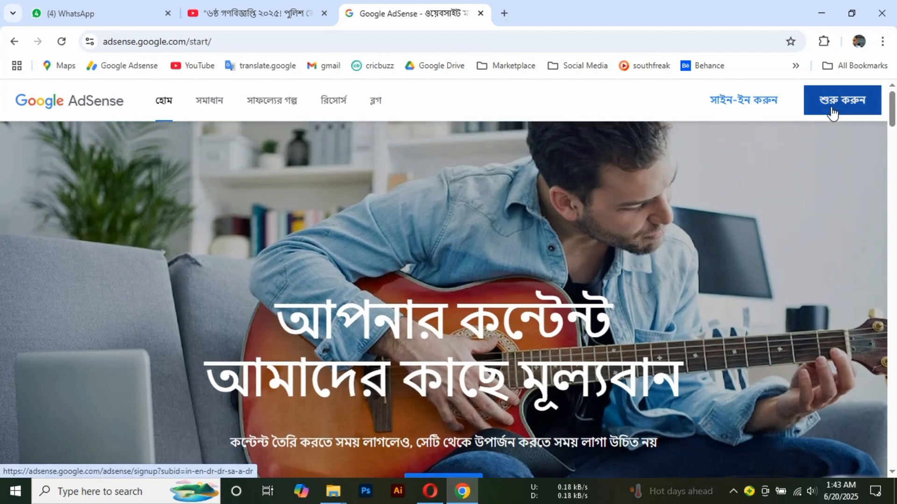
scroll(467, 327, down, 2)
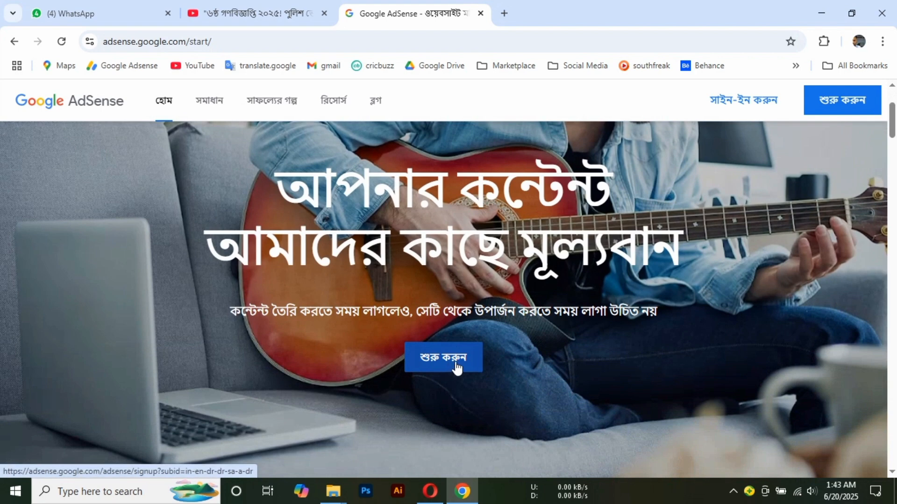
click(851, 100)
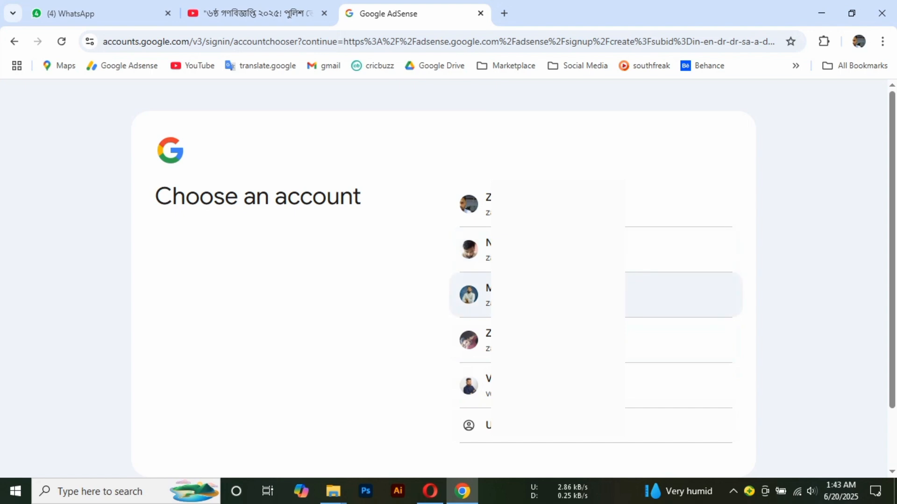
click(469, 294)
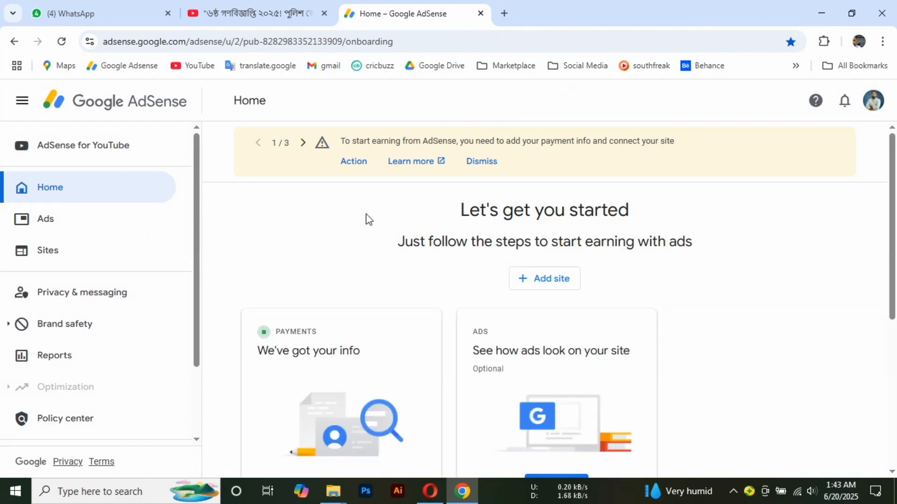
Mark the notice about adding payment info with a screen-capture selection, discard the capture, and browse the other Home page notices.
key(Print)
drag(230, 109, 749, 186)
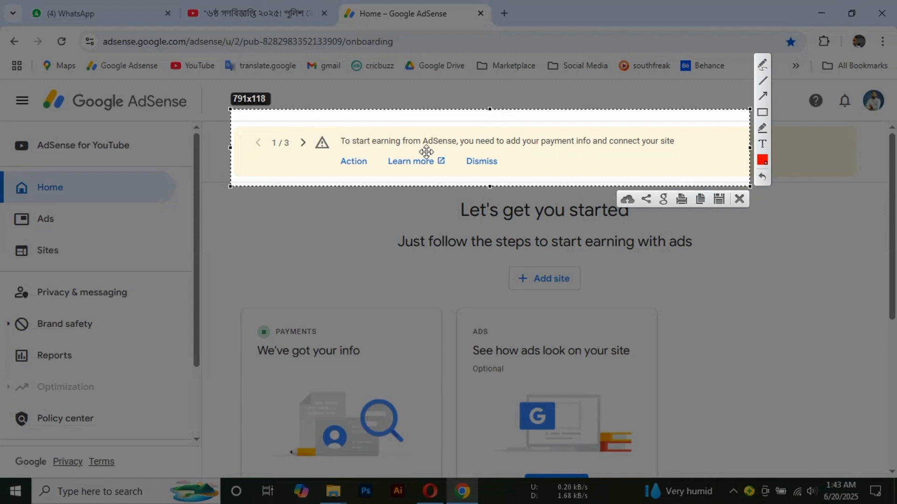
click(739, 200)
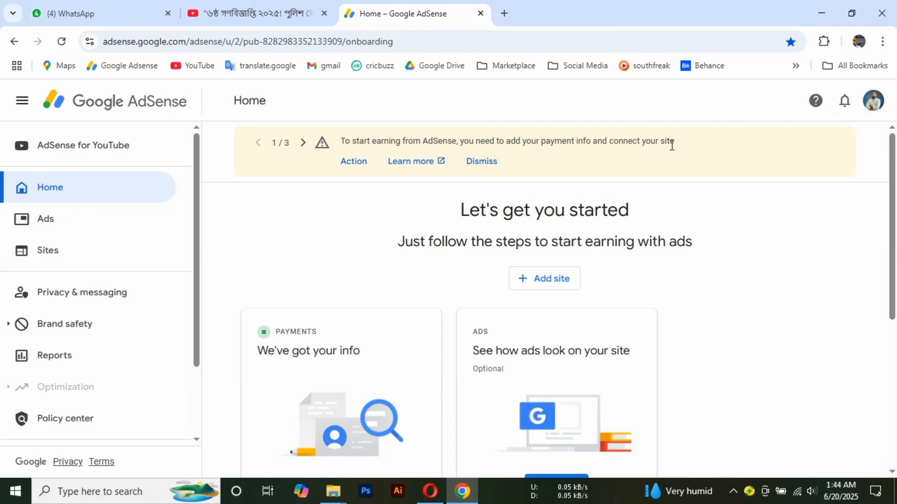
double_click(303, 143)
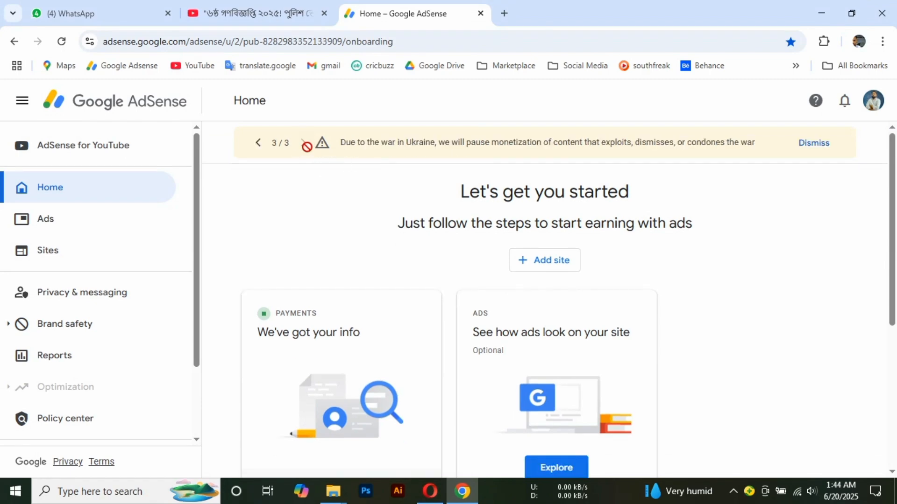
click(260, 144)
click(260, 145)
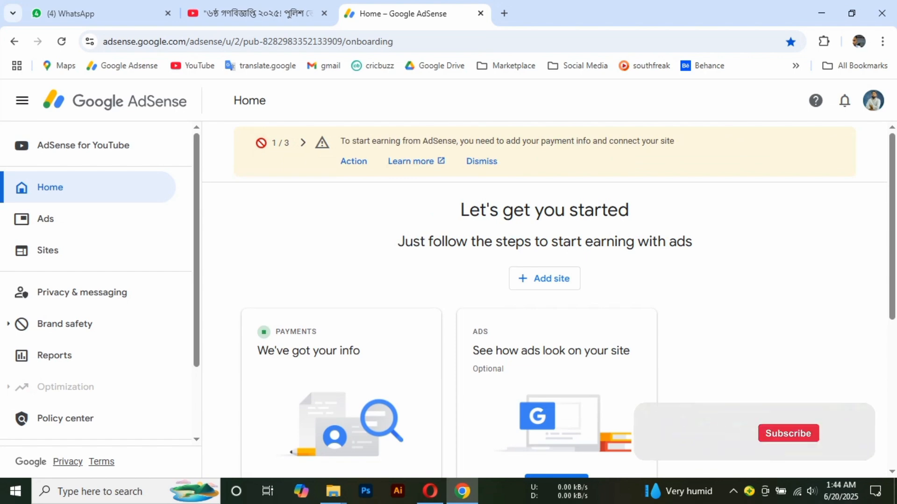
Show the tax information notice and mark it and its Manage tax info link with screen-capture selections, discarding each capture.
click(302, 143)
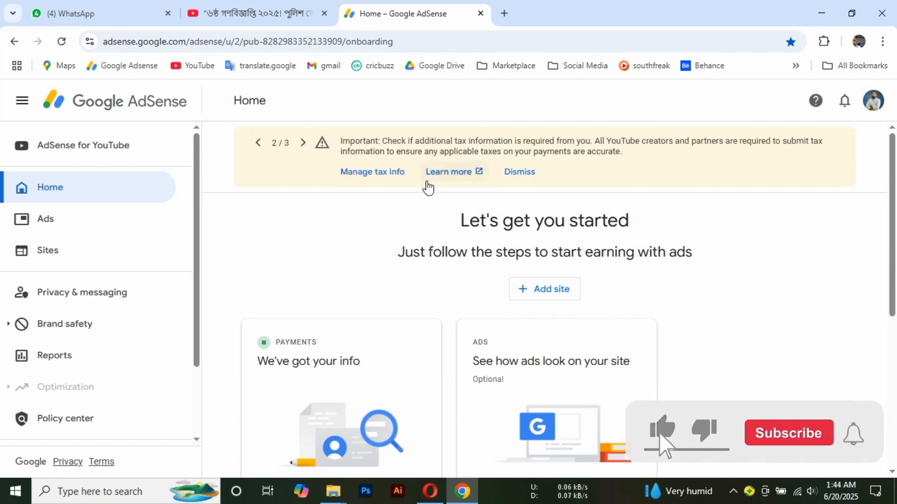
key(Print)
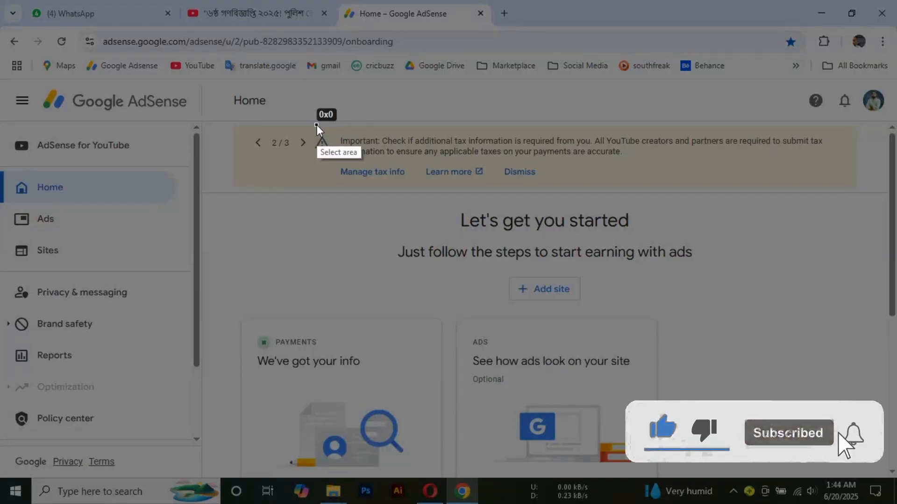
drag(316, 124, 843, 196)
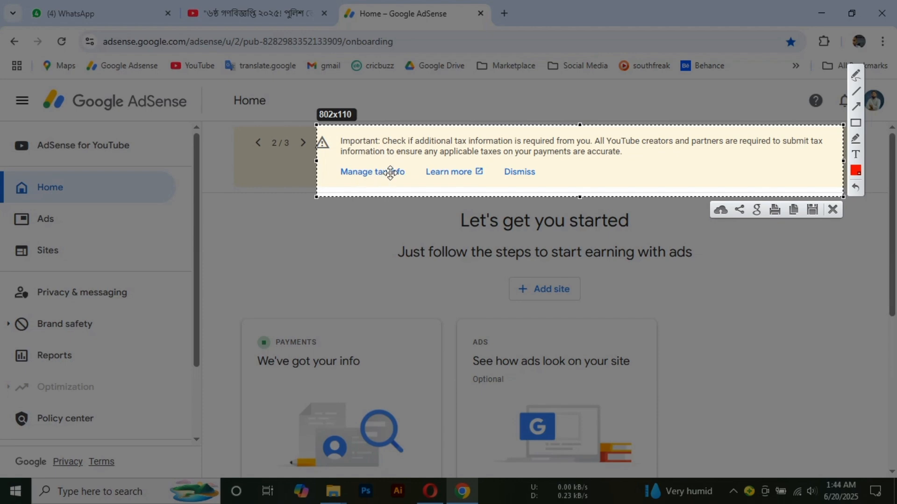
click(831, 210)
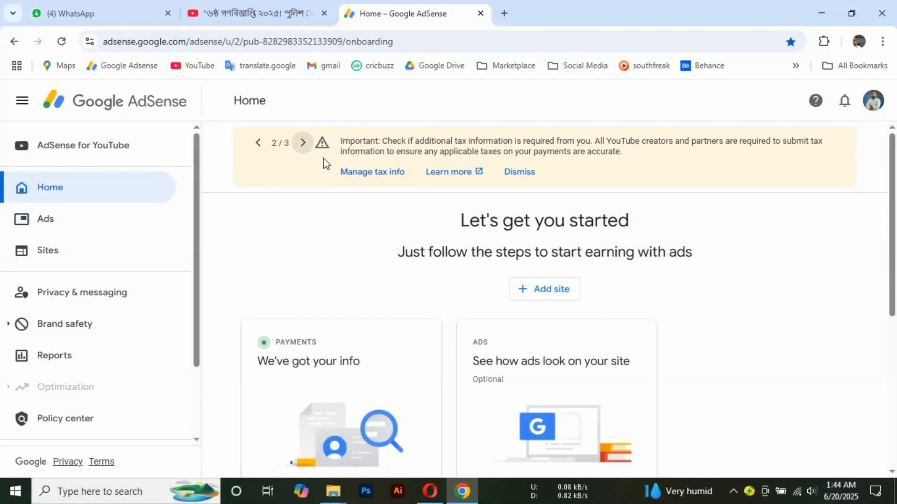
key(Print)
drag(323, 157, 422, 192)
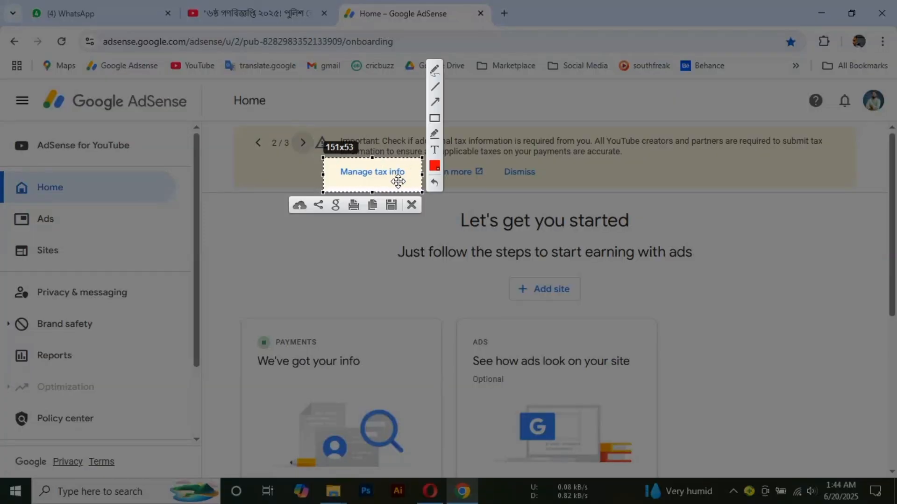
click(411, 205)
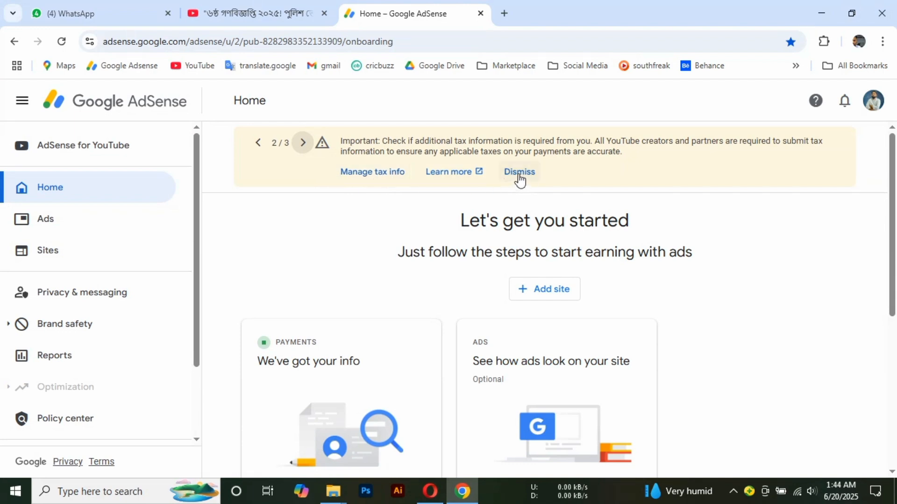
Open Payments info and switch the payments account to YouTube (Bangladesh).
scroll(247, 266, down, 1)
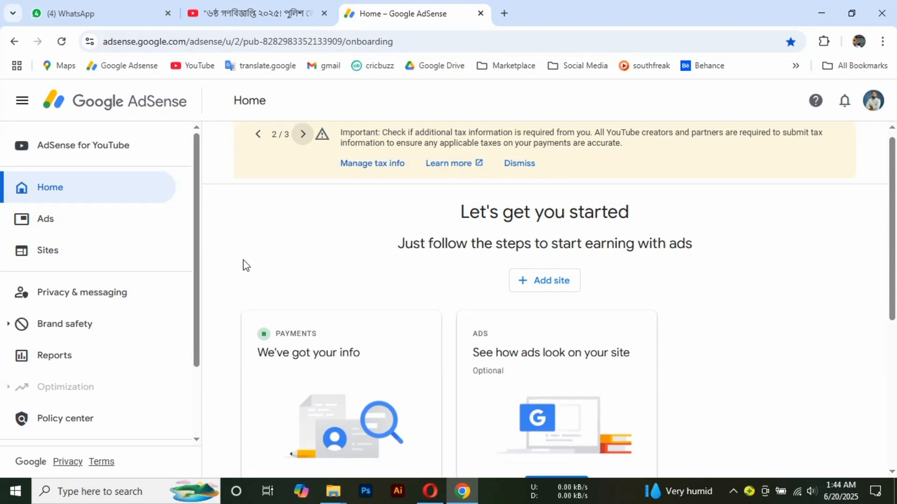
scroll(233, 275, down, 3)
scroll(195, 340, down, 2)
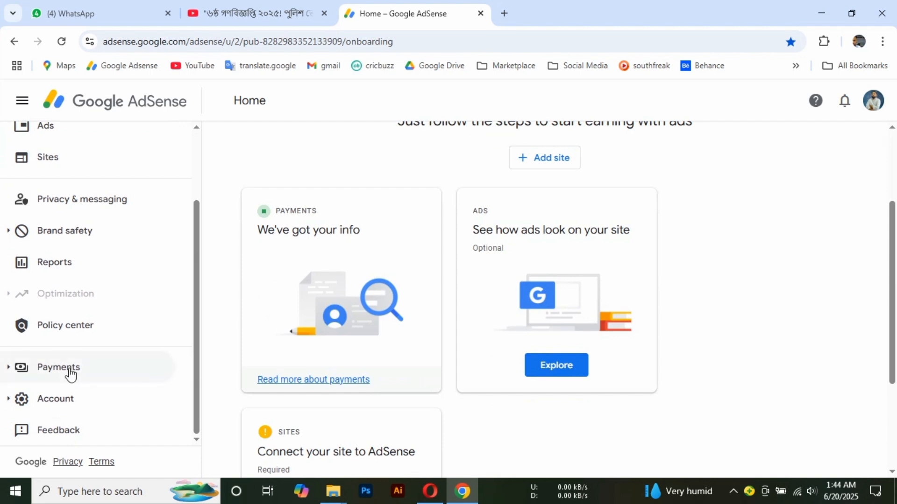
click(70, 372)
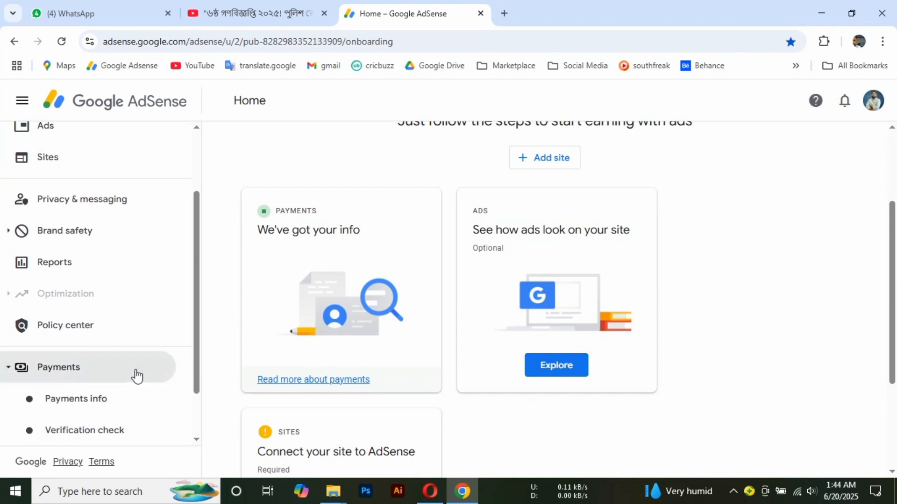
click(82, 400)
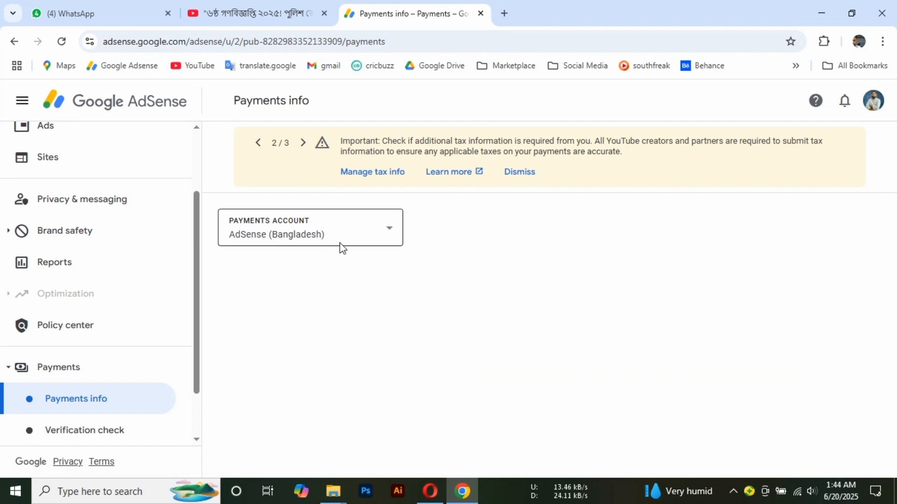
click(390, 235)
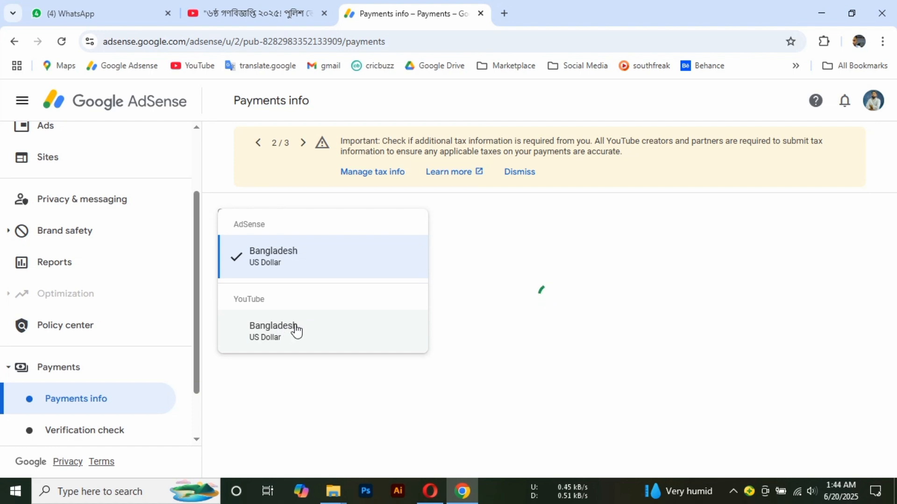
click(269, 331)
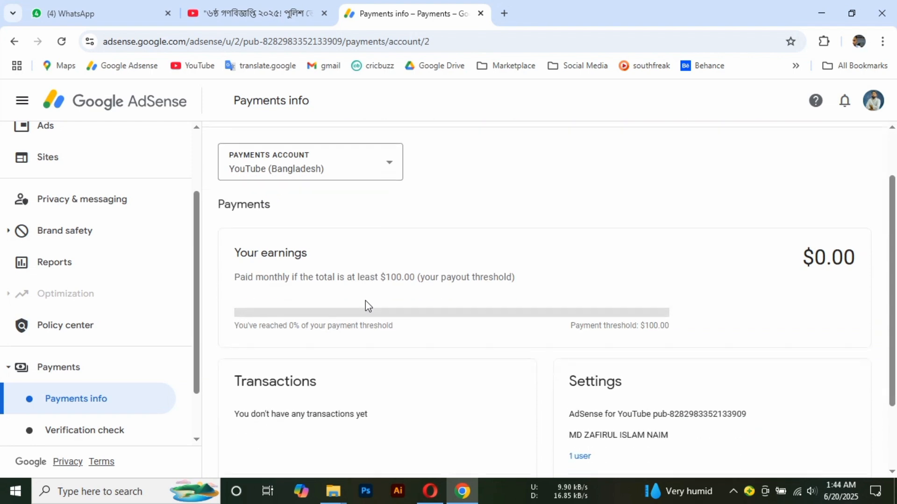
Look over the YouTube payments overview and open the management of its payment settings.
scroll(365, 303, down, 2)
scroll(439, 334, up, 2)
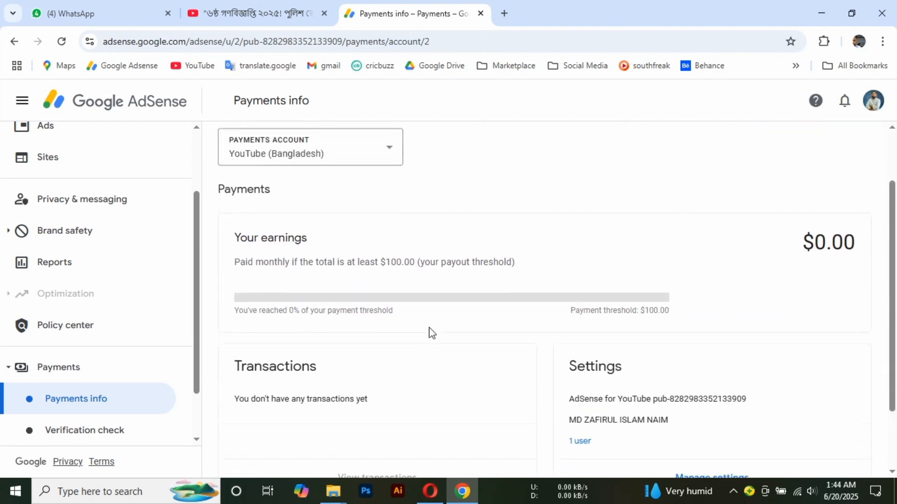
scroll(427, 316, down, 3)
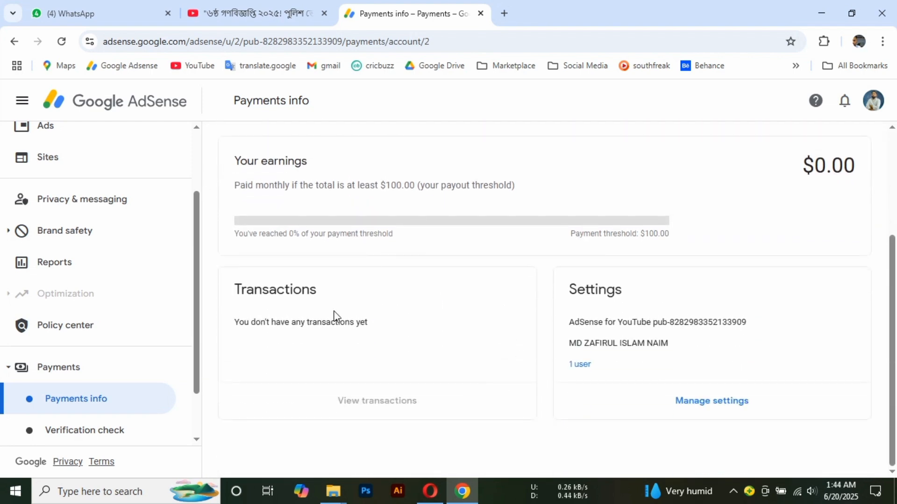
click(723, 407)
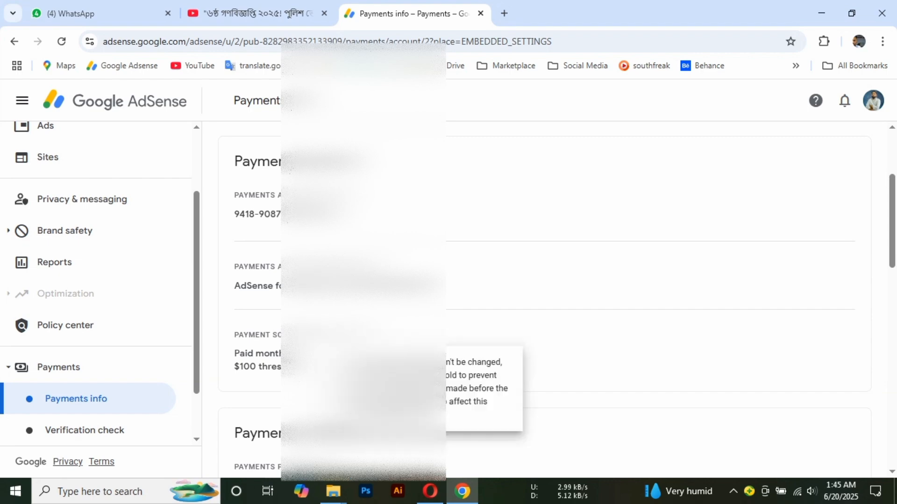
Find the United States tax info entry in the payments profile and mark it with a screen-capture selection, discarding the capture.
scroll(542, 298, down, 4)
scroll(542, 298, down, 3)
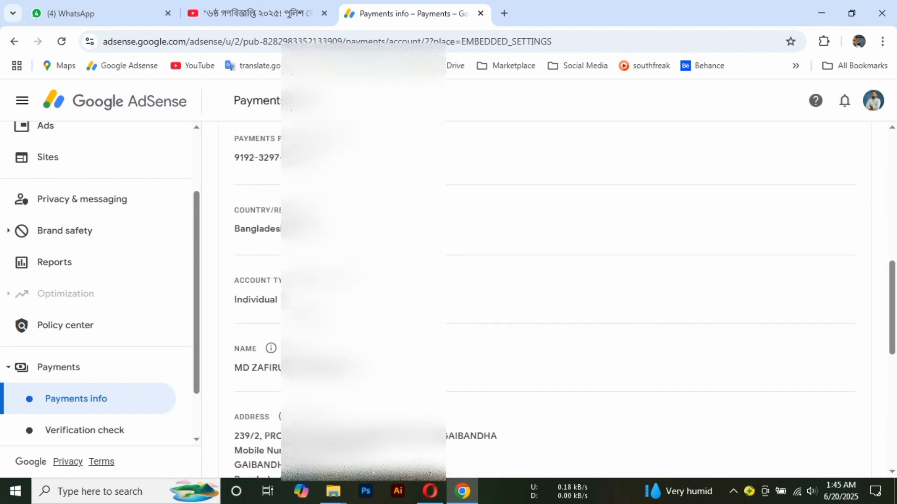
scroll(542, 298, down, 3)
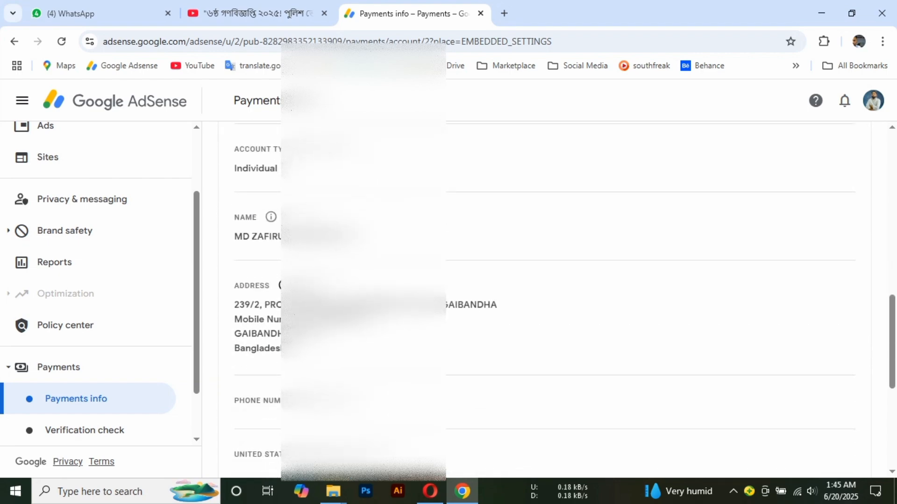
scroll(541, 299, down, 3)
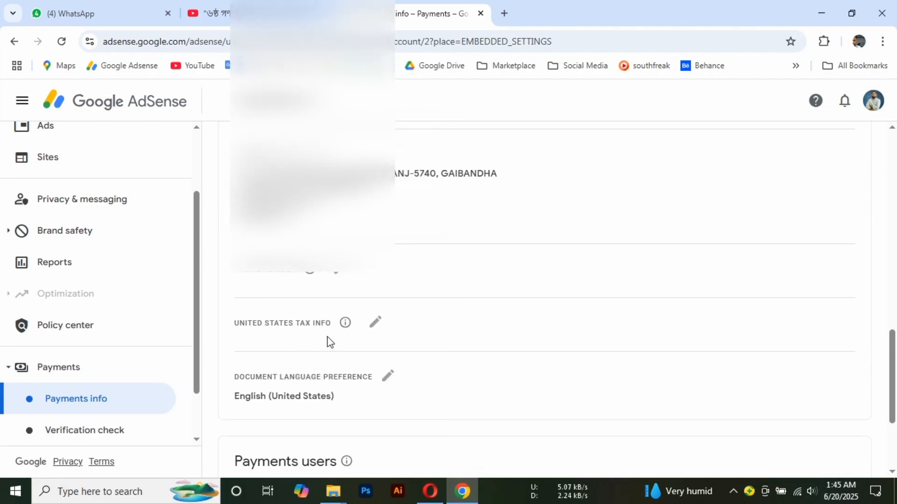
key(Print)
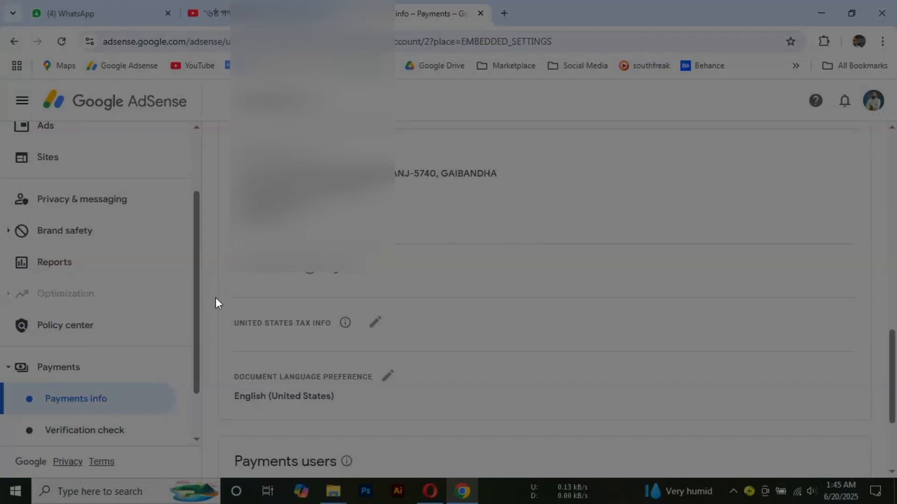
drag(216, 298, 449, 352)
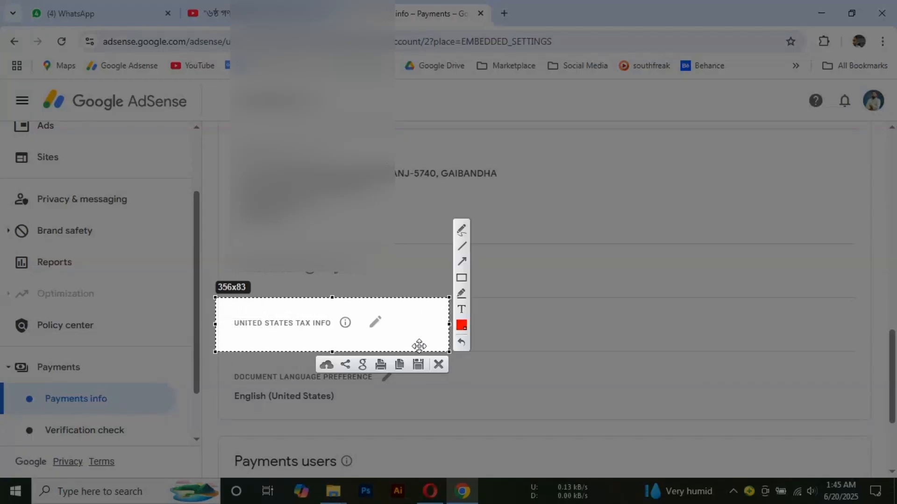
click(438, 364)
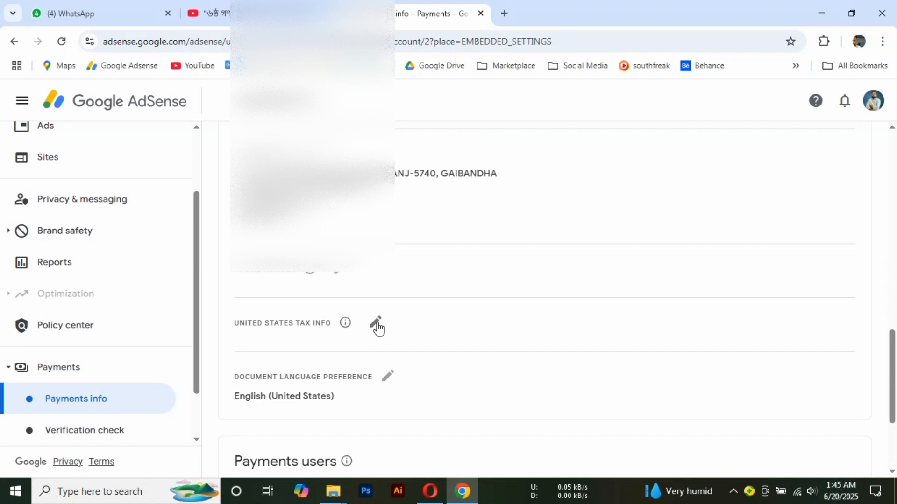
Open the United States tax info entry for editing and mark its Manage tax info link with a screen-capture selection, discarding the capture.
click(377, 325)
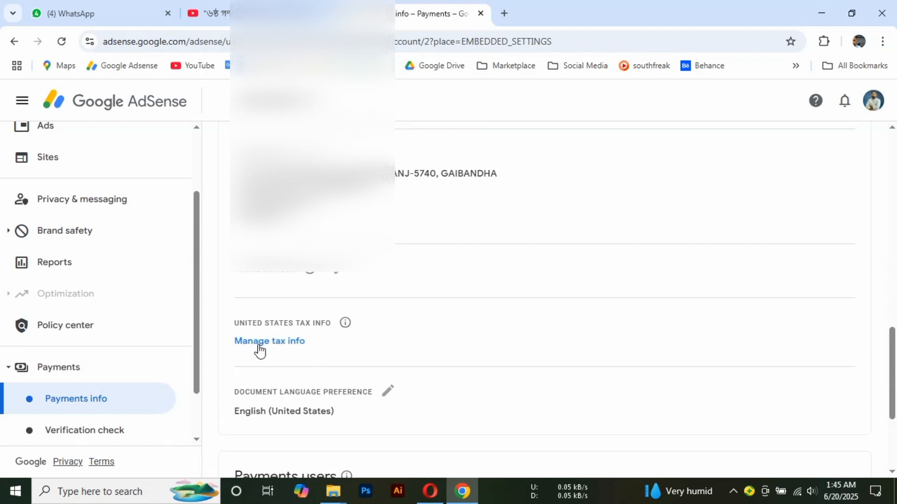
click(244, 342)
drag(218, 333, 344, 363)
click(334, 375)
Return to the Name entry of the payments profile and mark it with a screen-capture selection, discarding the capture.
scroll(341, 385, up, 7)
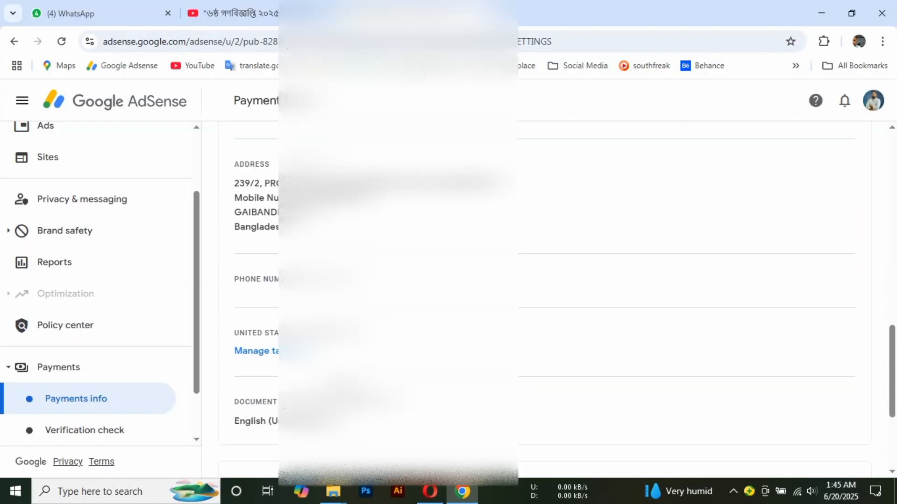
scroll(230, 296, down, 1)
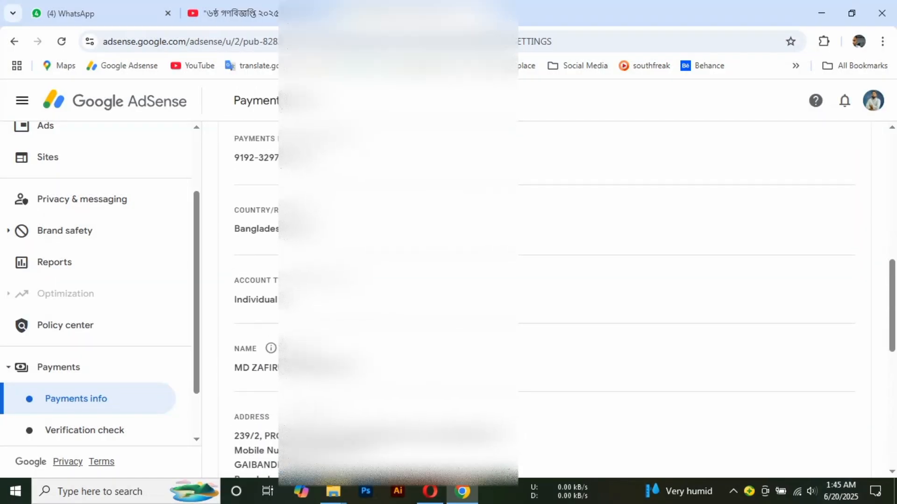
scroll(229, 296, down, 1)
key(Print)
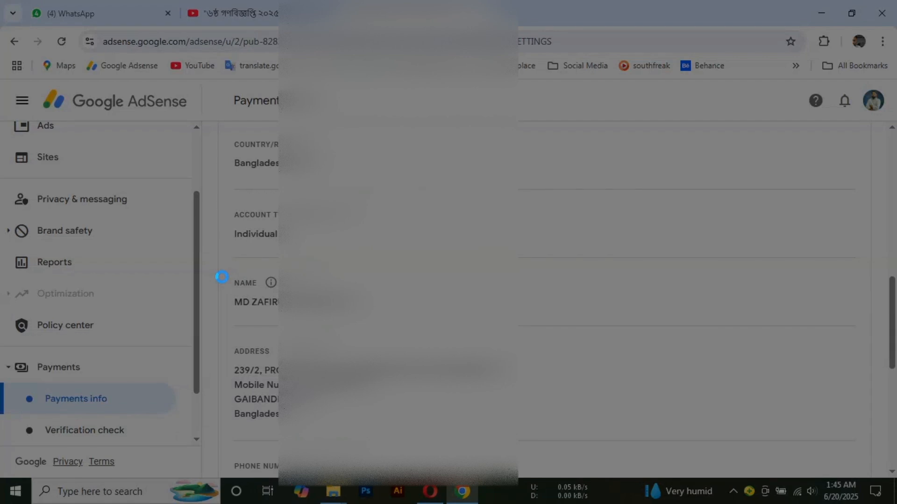
drag(222, 277, 396, 324)
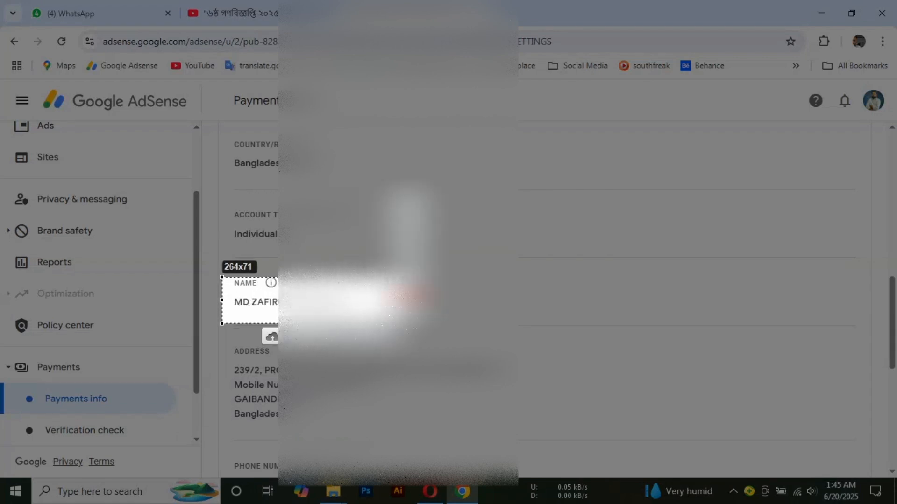
click(387, 336)
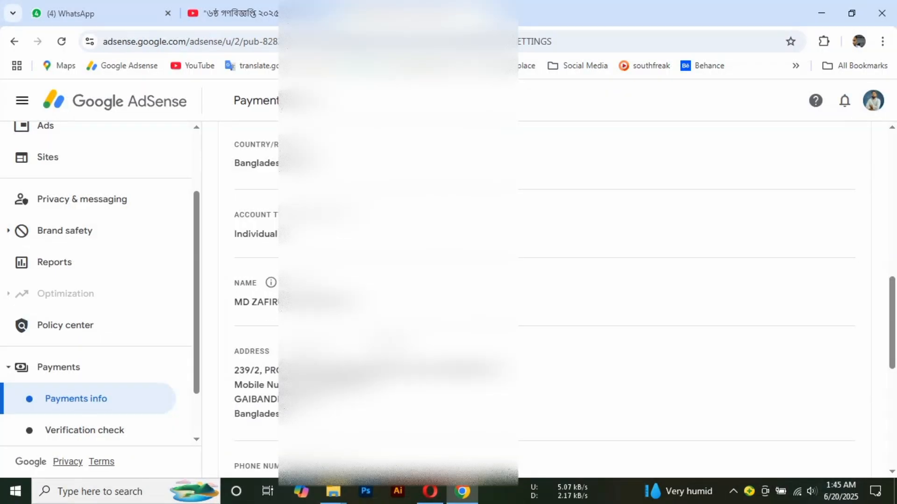
Open the payments profile name for editing and point out the separate parts of the name without altering it.
click(363, 302)
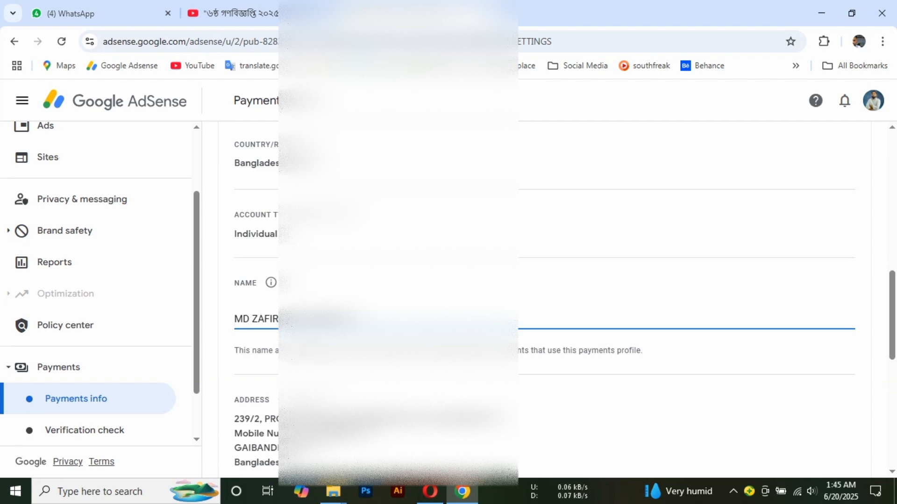
click(401, 285)
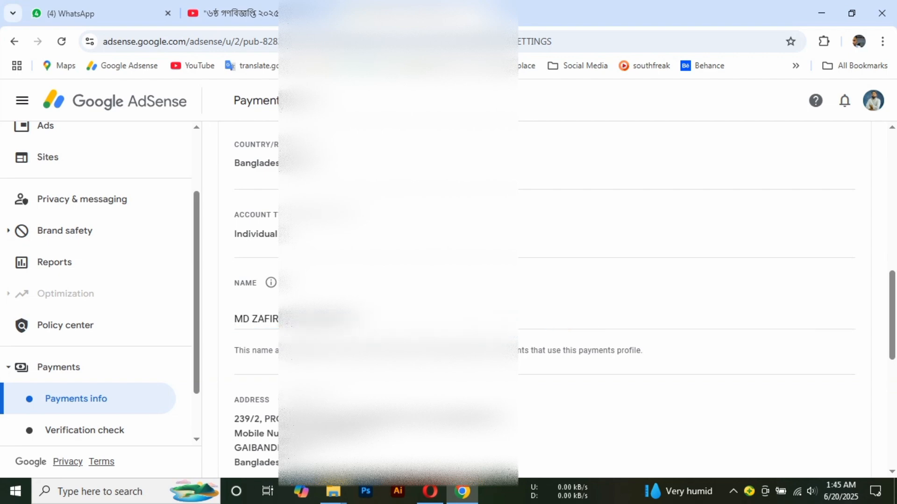
mouse_move(271, 283)
click(249, 318)
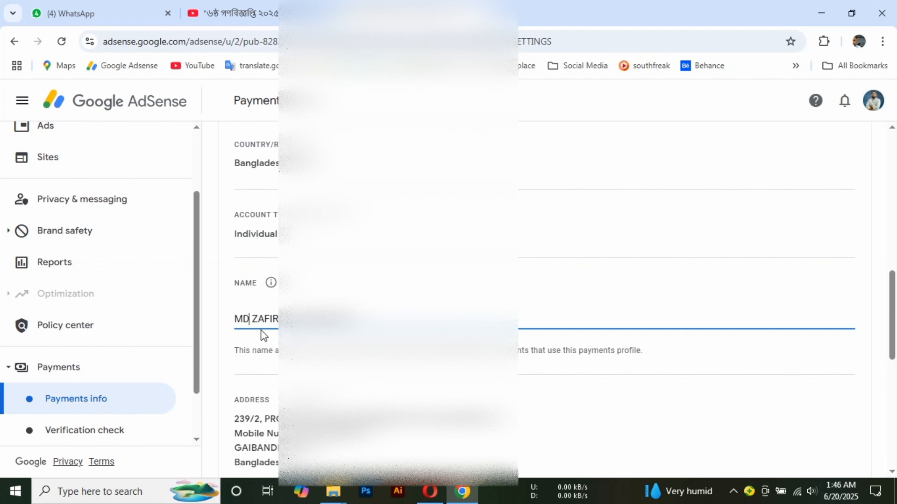
double_click(257, 322)
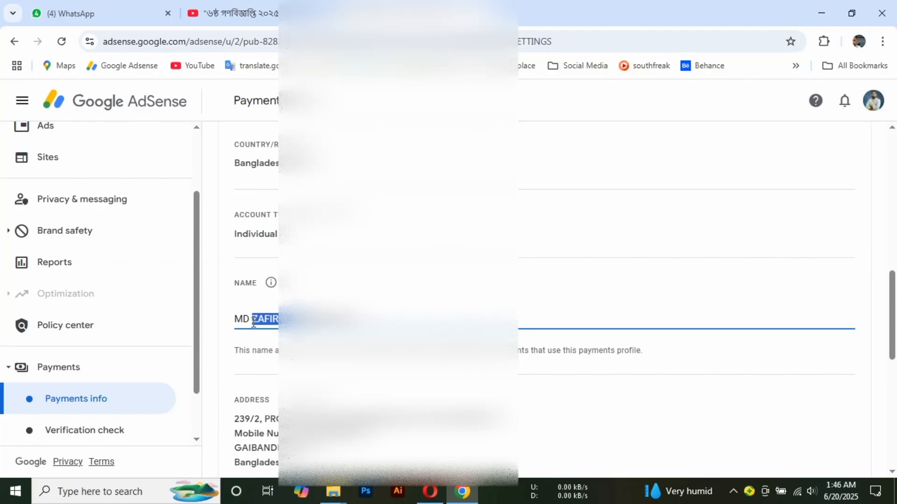
click(251, 321)
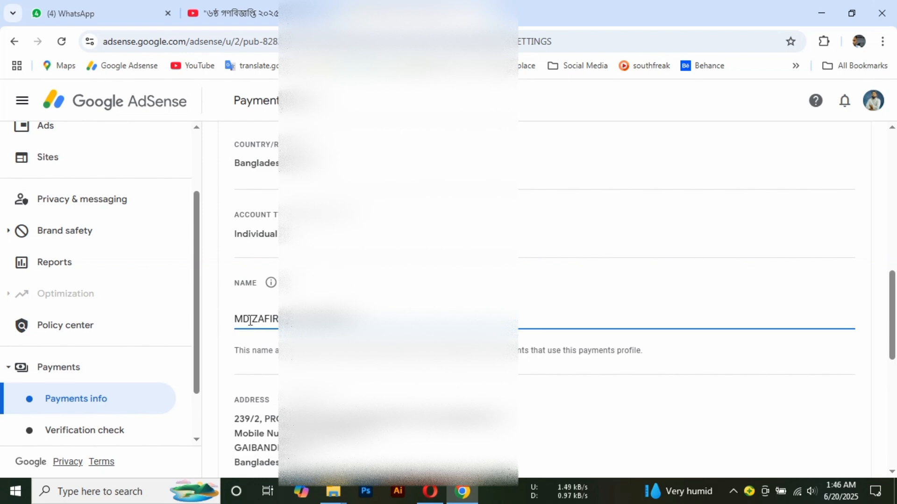
Review the profile's name and address entries and open Manage tax info under United States tax info.
scroll(223, 292, down, 1)
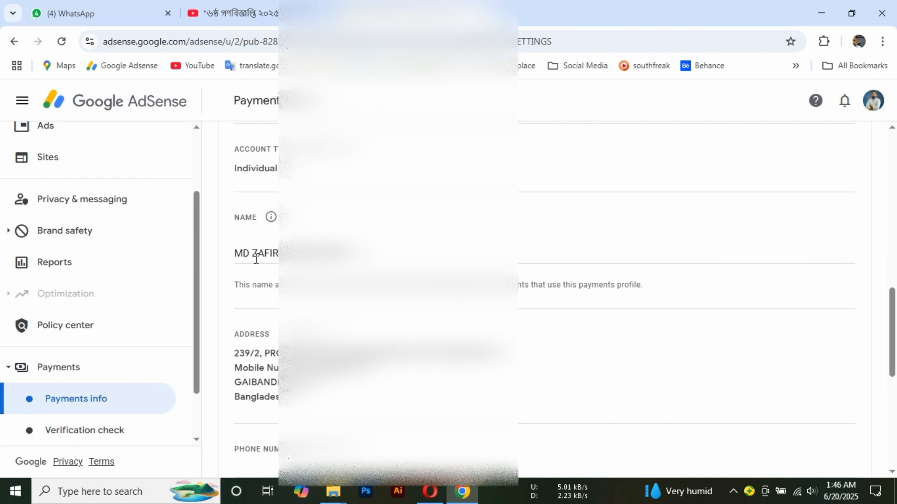
scroll(544, 299, down, 1)
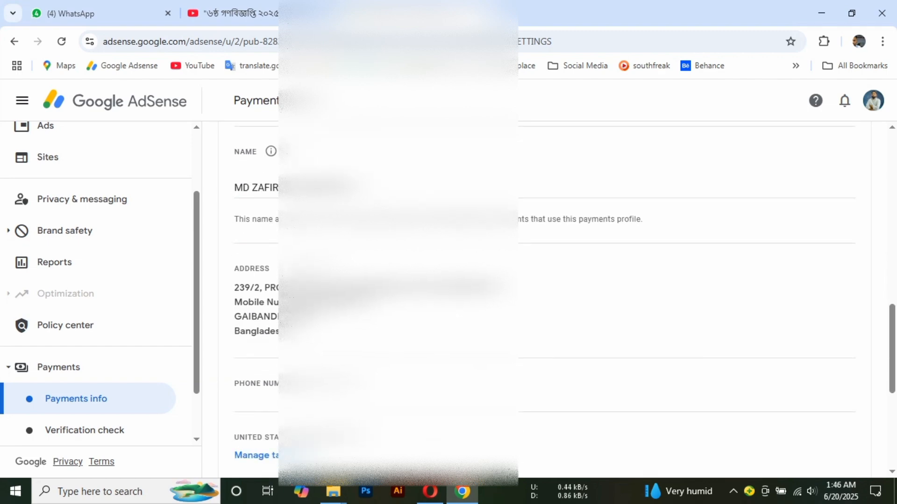
scroll(257, 267, up, 1)
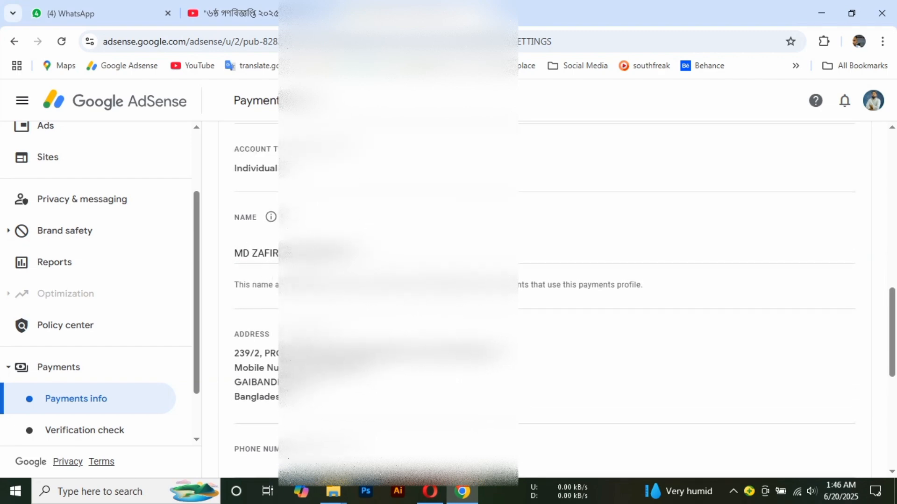
scroll(565, 292, down, 2)
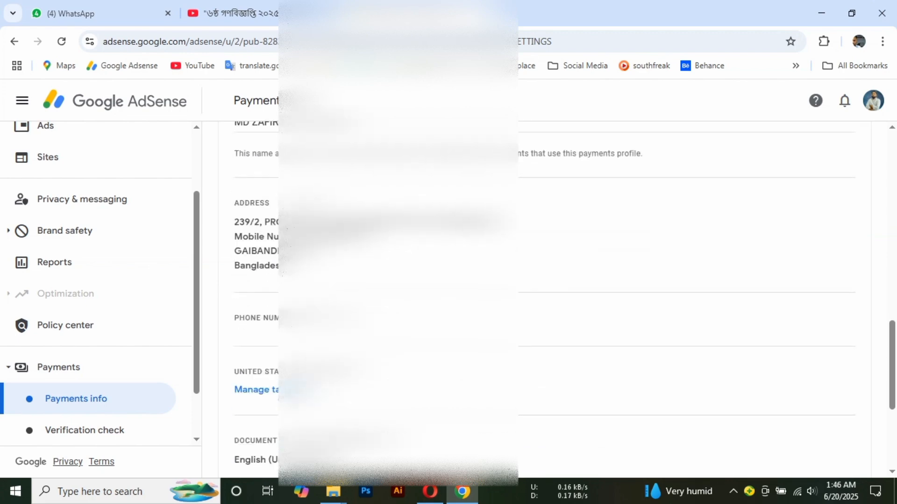
scroll(264, 395, up, 3)
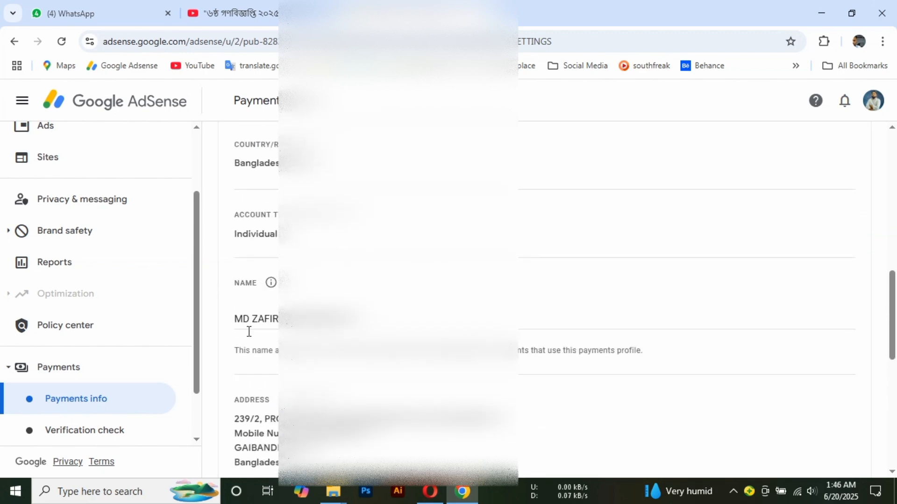
scroll(272, 328, down, 3)
click(272, 394)
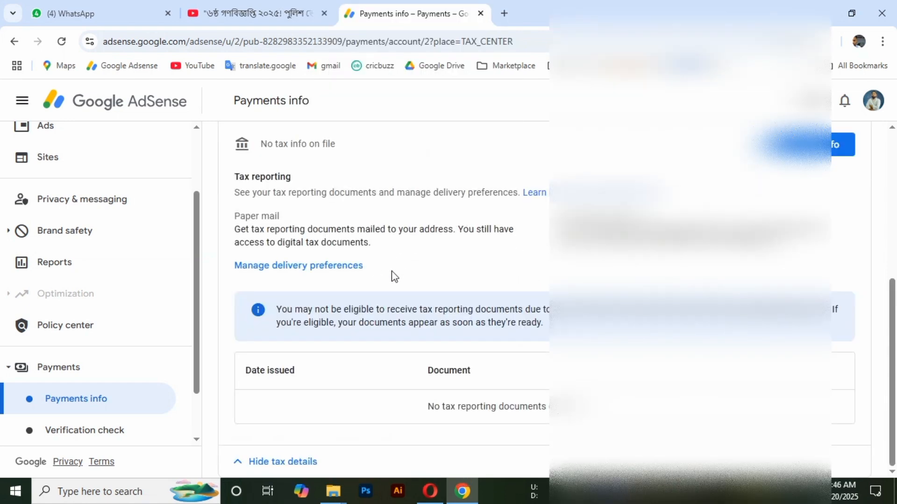
Examine the Manage tax info page and mark the United States tax status with a screen-capture selection, discarding the capture.
scroll(396, 327, up, 6)
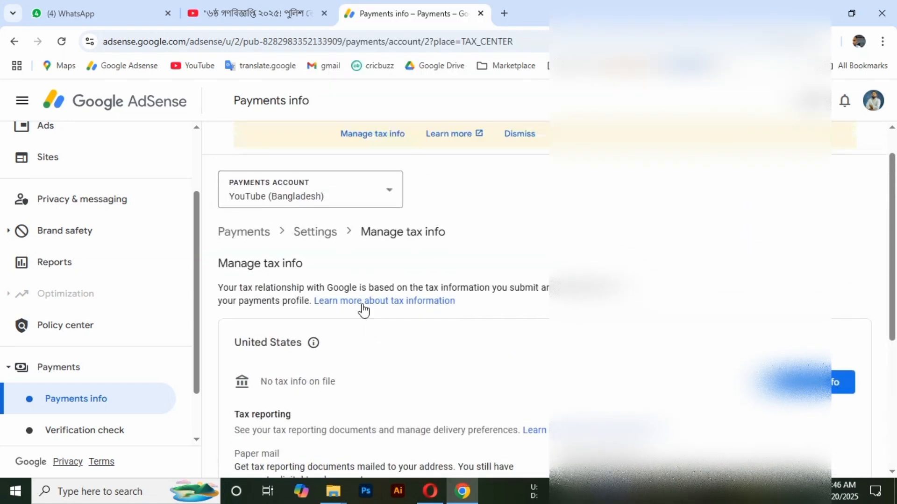
scroll(339, 293, down, 1)
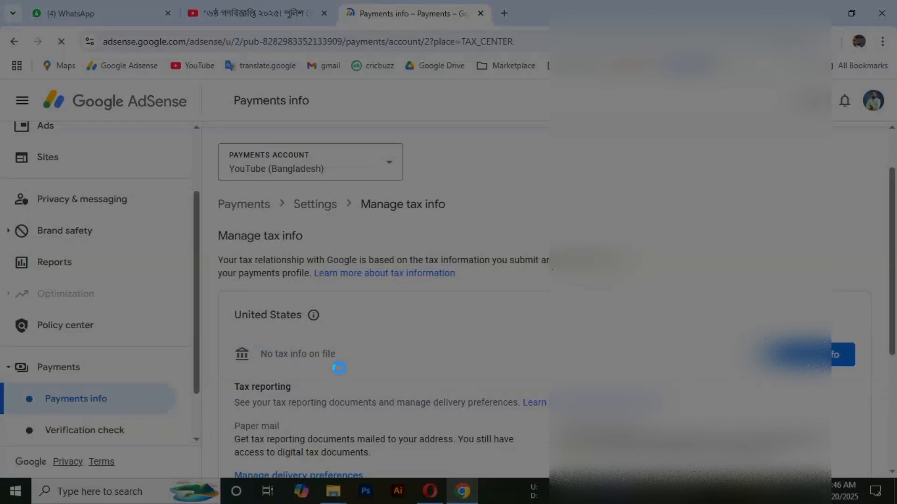
drag(339, 368, 239, 336)
click(328, 381)
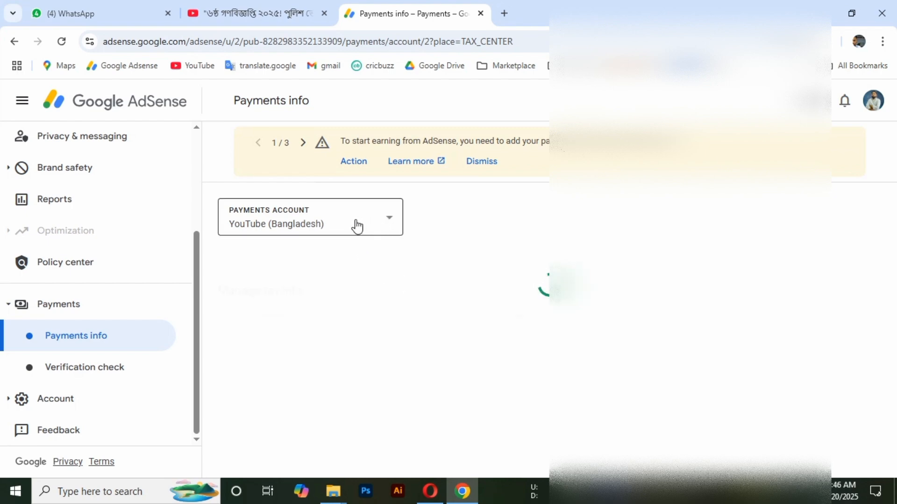
Look over the United States tax reporting section and begin adding tax info.
scroll(358, 342, down, 3)
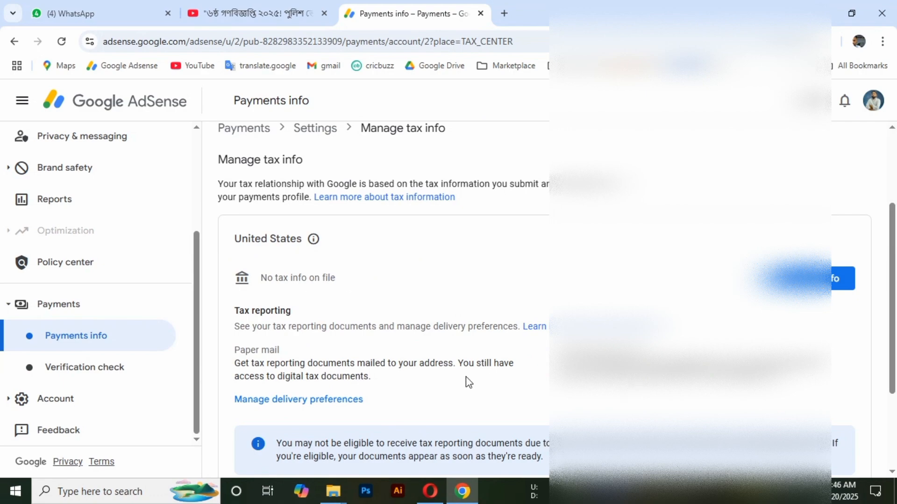
scroll(467, 380, down, 3)
scroll(452, 386, up, 4)
scroll(466, 380, down, 4)
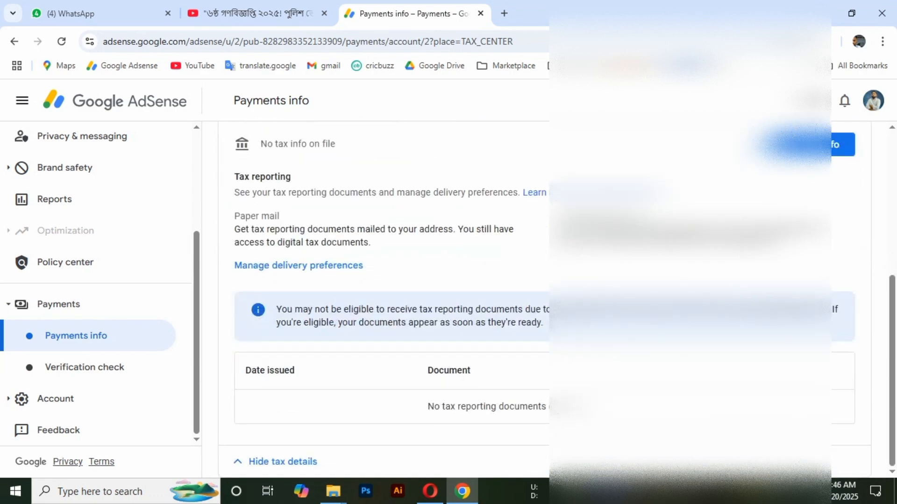
scroll(818, 345, up, 4)
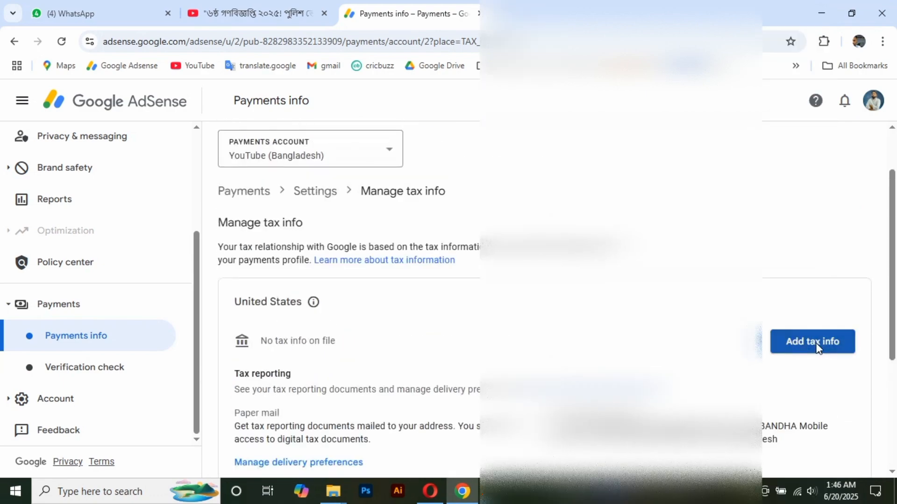
click(815, 343)
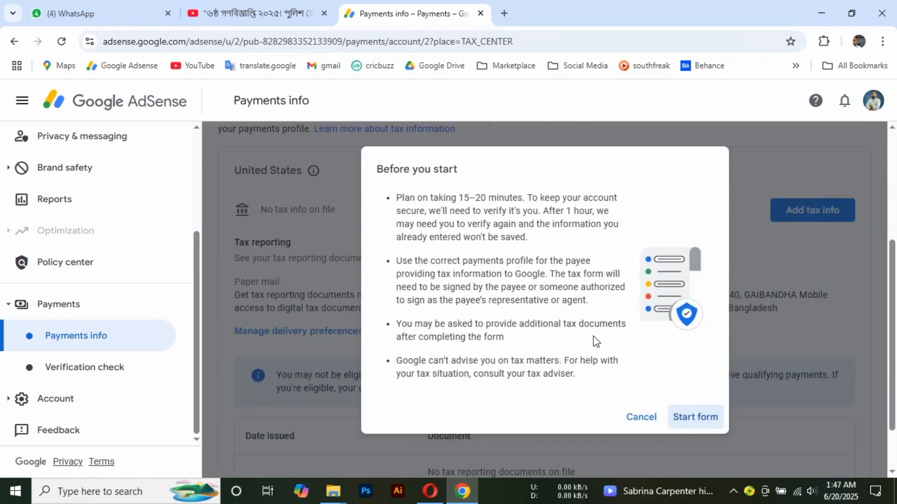
Start the tax form and verify the account holder's identity by entering the Google account password.
click(687, 419)
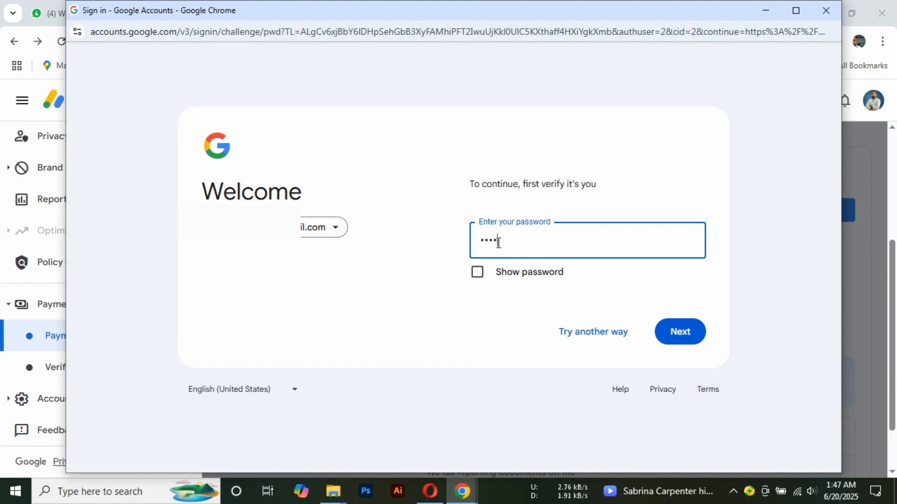
text(••••••)
click(684, 342)
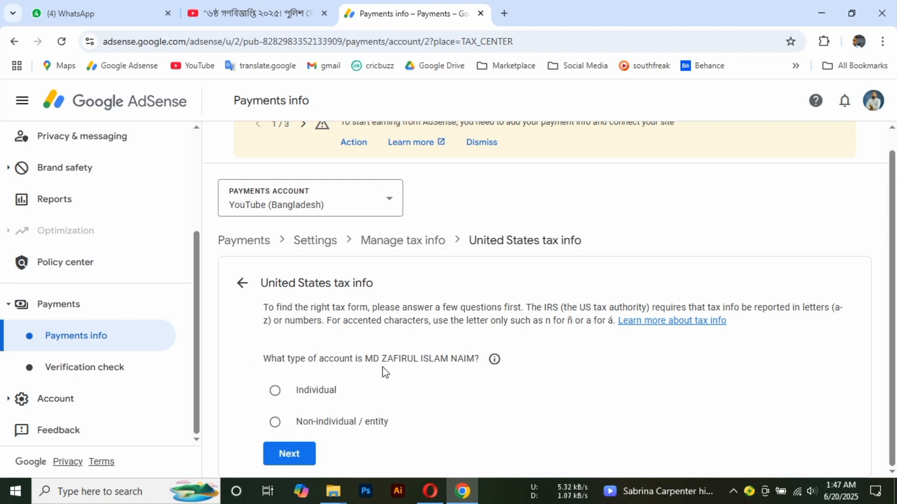
Set the account type to Individual and answer No to being a citizen or resident of the United States.
click(281, 392)
click(290, 452)
scroll(294, 339, down, 2)
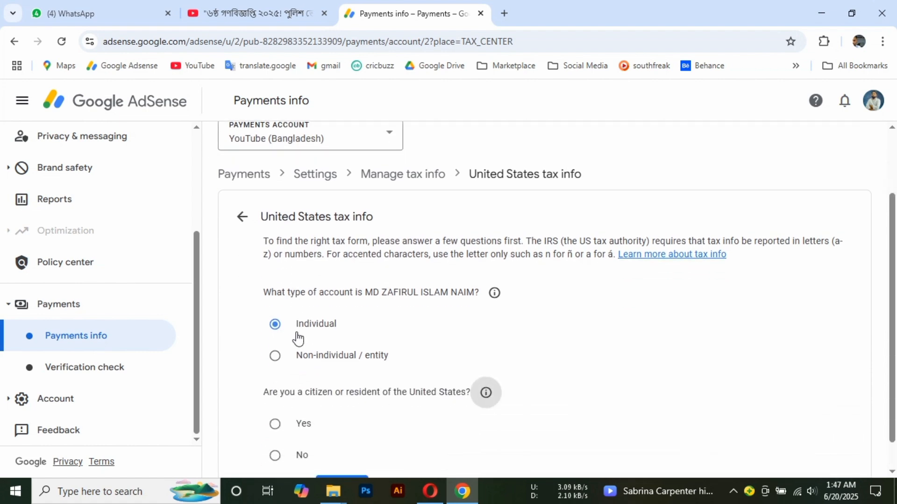
scroll(298, 339, down, 1)
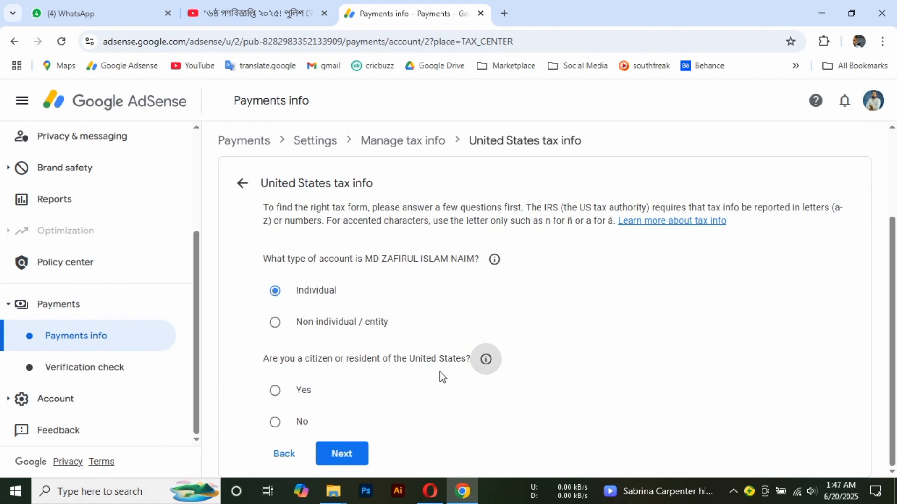
click(276, 424)
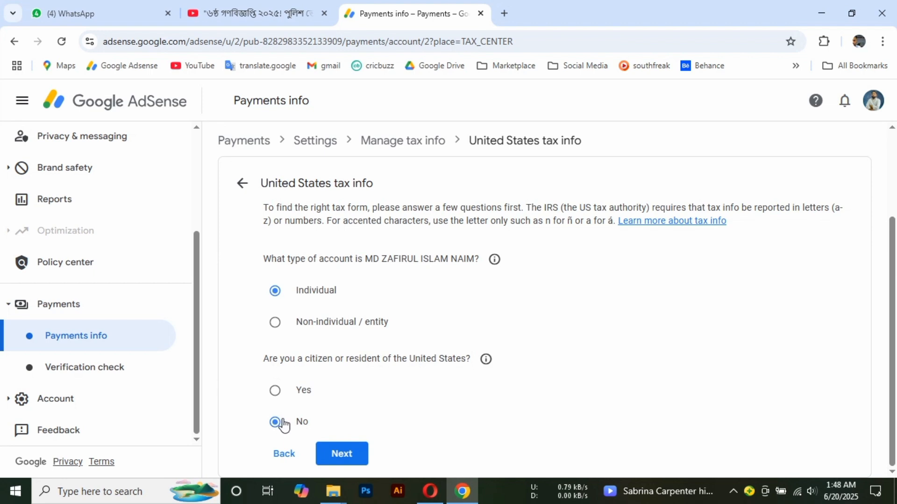
Continue from the account questions and select W-8BEN as the tax form type.
click(327, 454)
scroll(321, 317, down, 2)
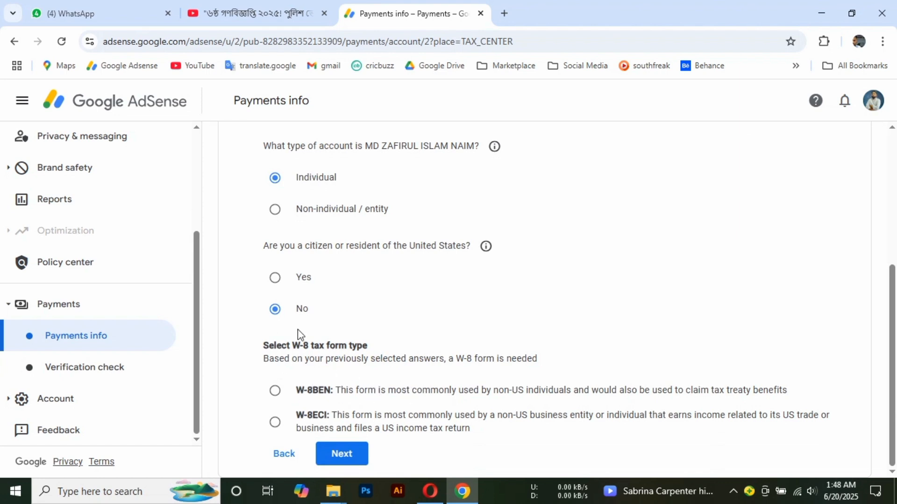
click(275, 393)
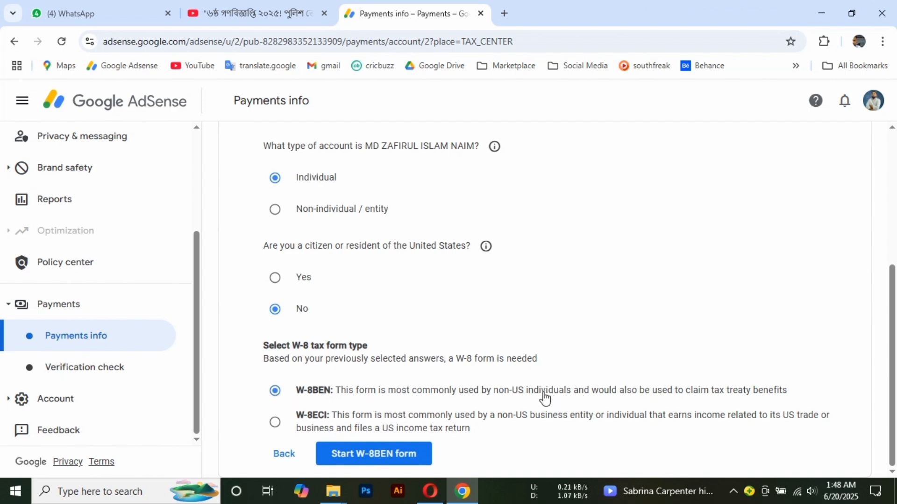
key(Print)
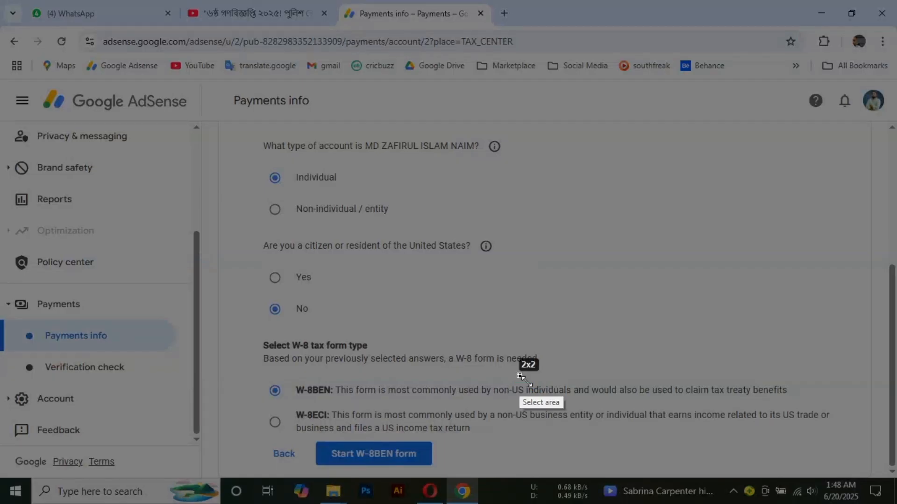
drag(518, 375, 584, 408)
click(579, 416)
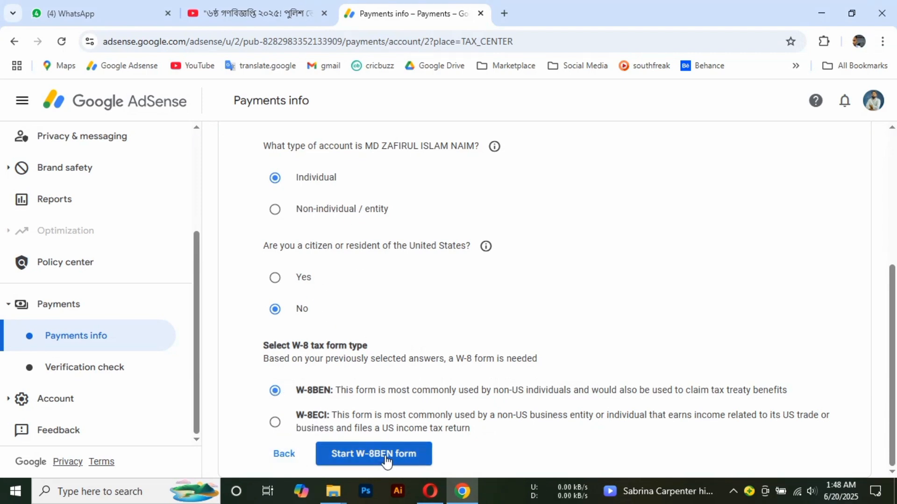
Start the W-8BEN form and set the country or region of citizenship to Bangladesh.
click(370, 457)
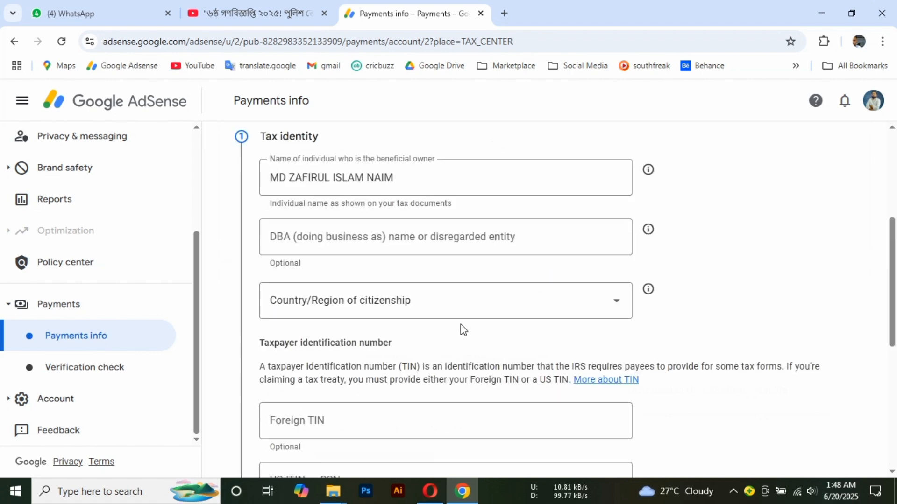
scroll(420, 329, up, 2)
scroll(420, 322, down, 2)
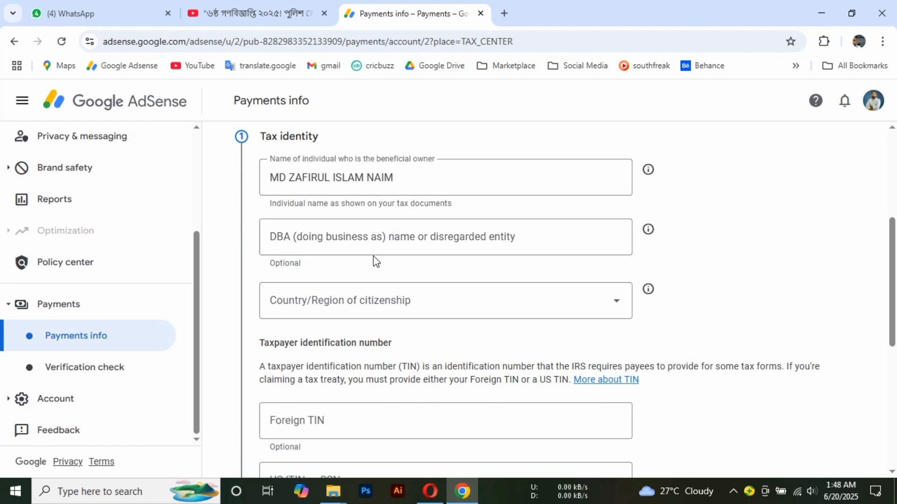
scroll(332, 236, down, 1)
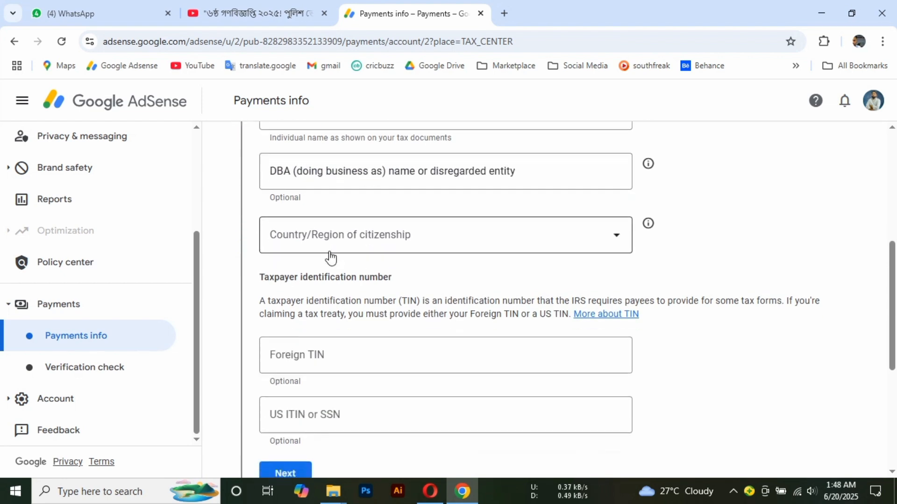
click(617, 238)
scroll(319, 386, down, 1)
scroll(319, 385, down, 8)
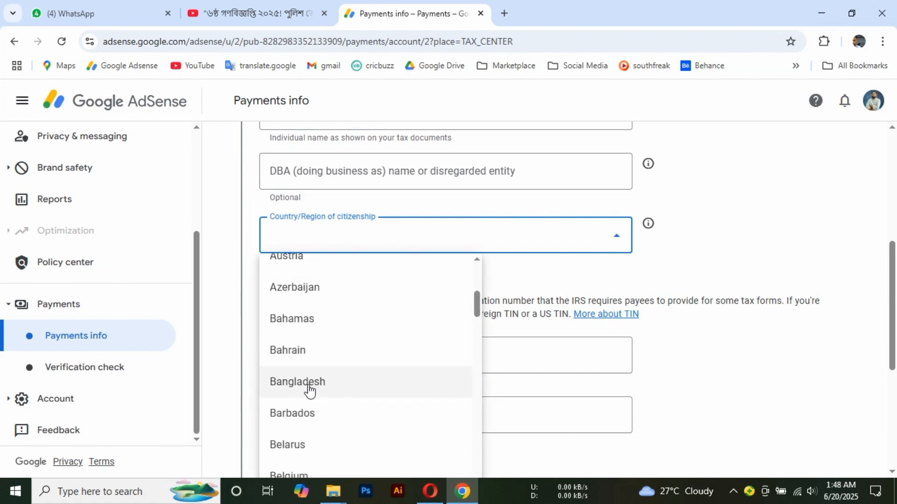
click(299, 388)
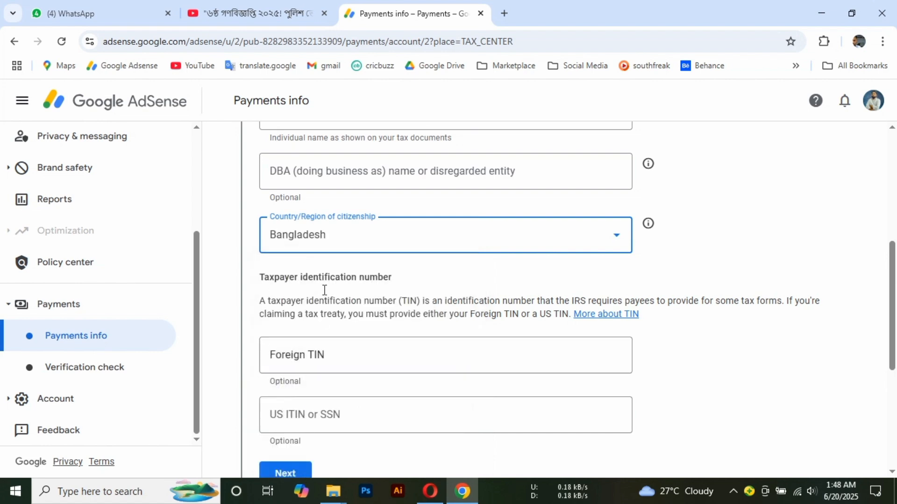
Complete the Tax identity section, leaving the optional Foreign TIN and US ITIN or SSN blank.
scroll(351, 289, down, 1)
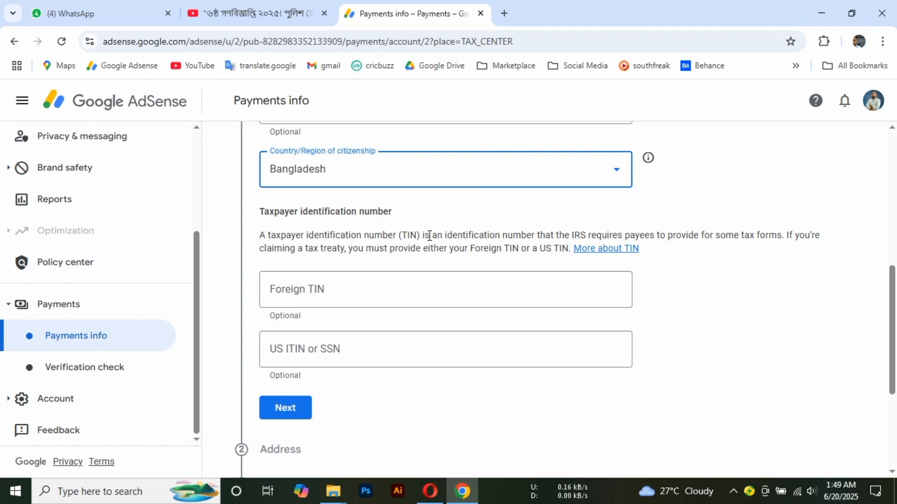
click(309, 294)
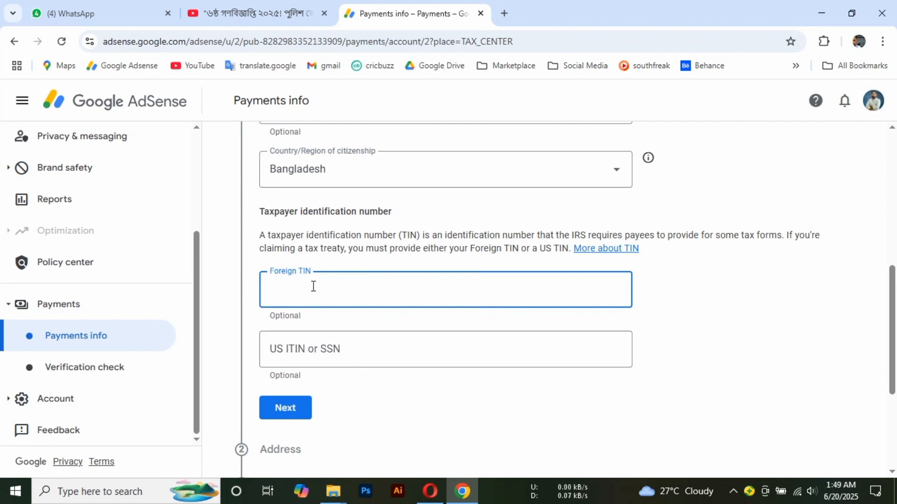
scroll(299, 290, down, 1)
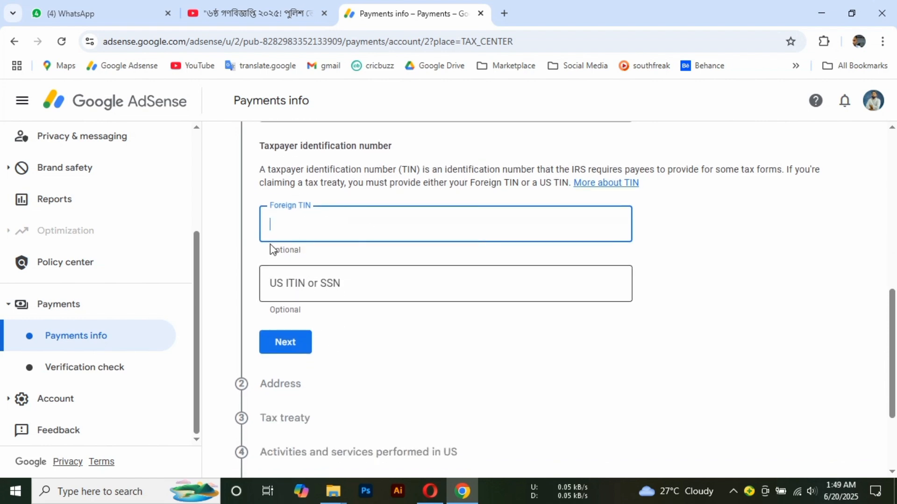
click(296, 350)
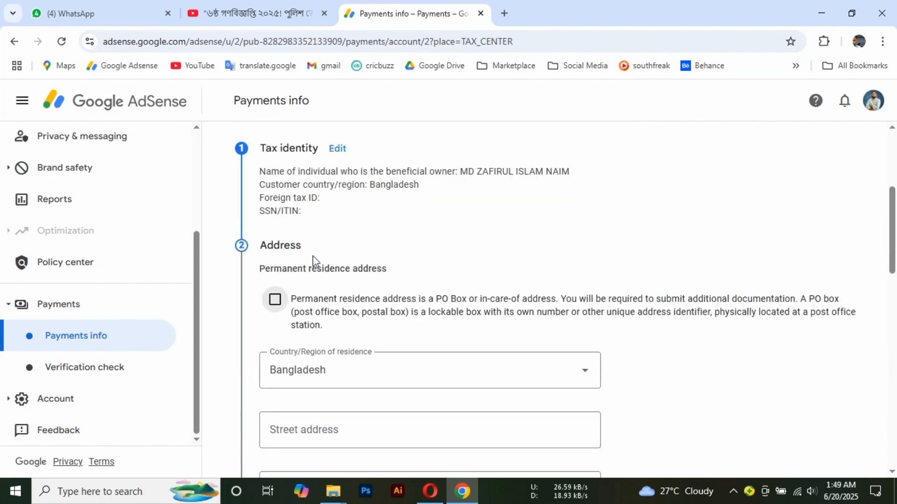
Mark the permanent residence address as a PO Box or in-care-of address and fill in its fields from the suggested saved address.
scroll(303, 248, down, 2)
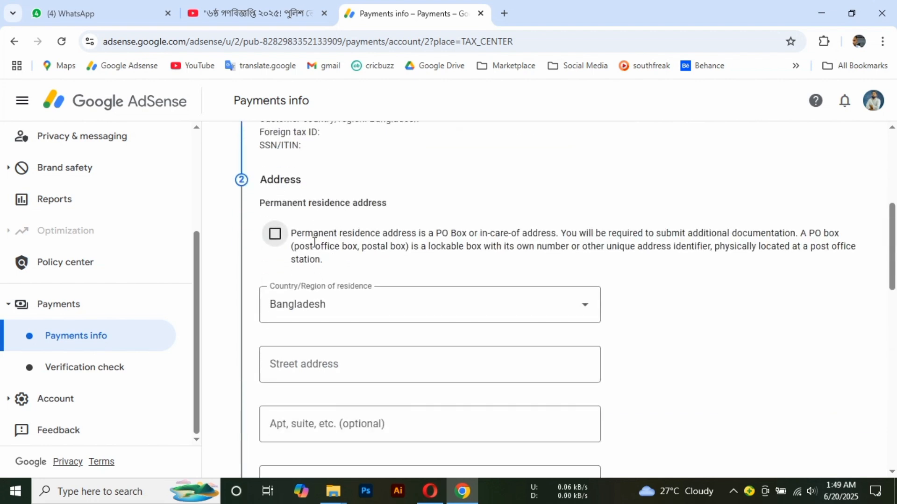
click(276, 236)
scroll(346, 281, down, 3)
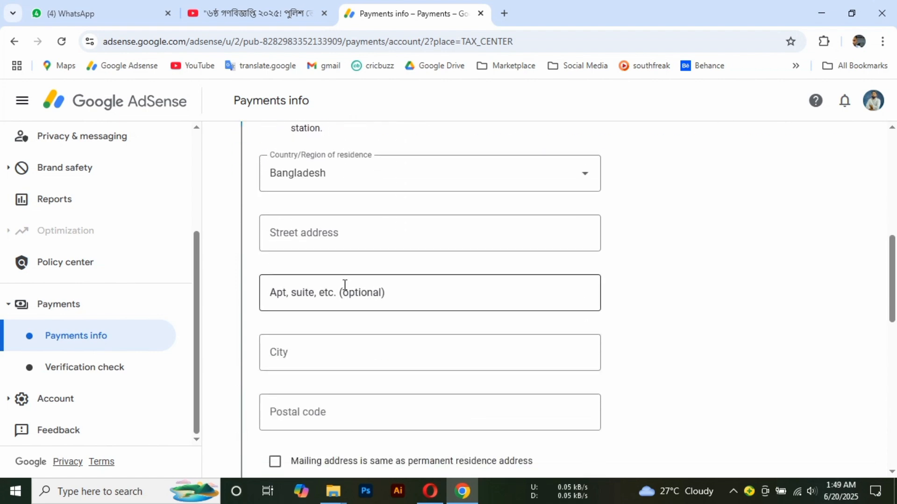
scroll(344, 287, up, 3)
scroll(368, 309, down, 1)
scroll(368, 309, down, 1)
click(313, 303)
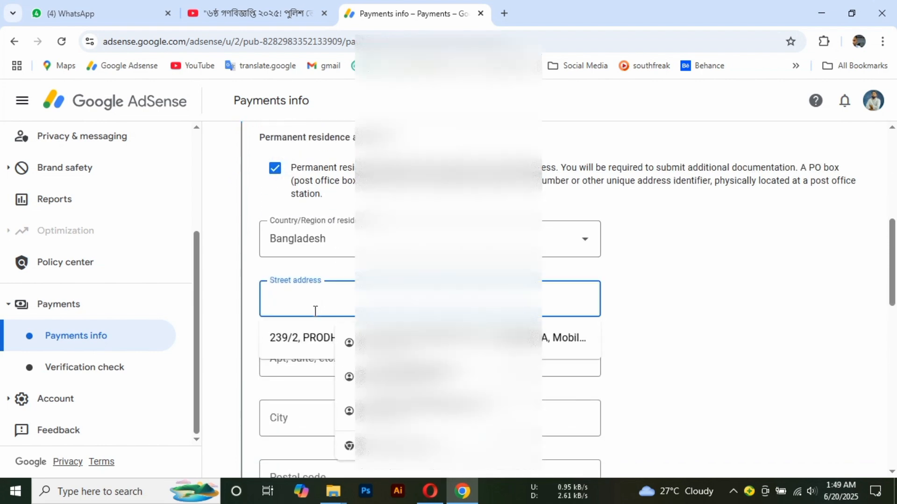
click(316, 343)
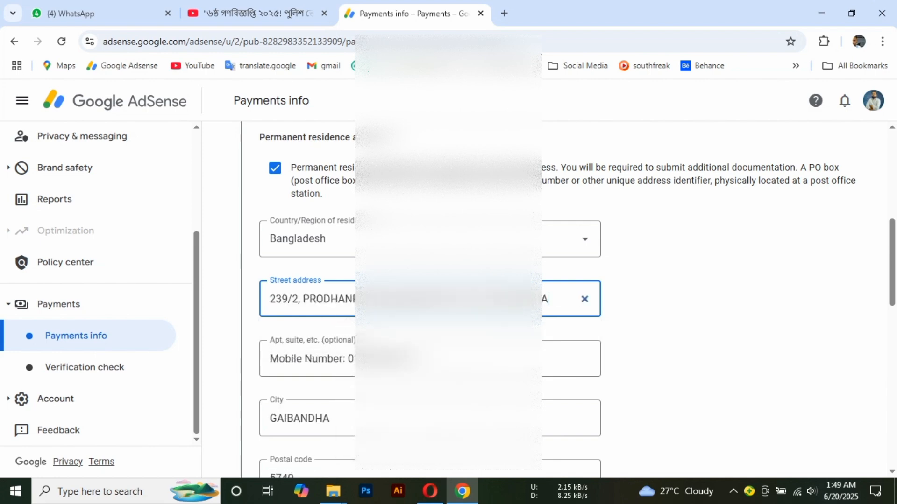
scroll(343, 322, down, 2)
scroll(343, 322, up, 3)
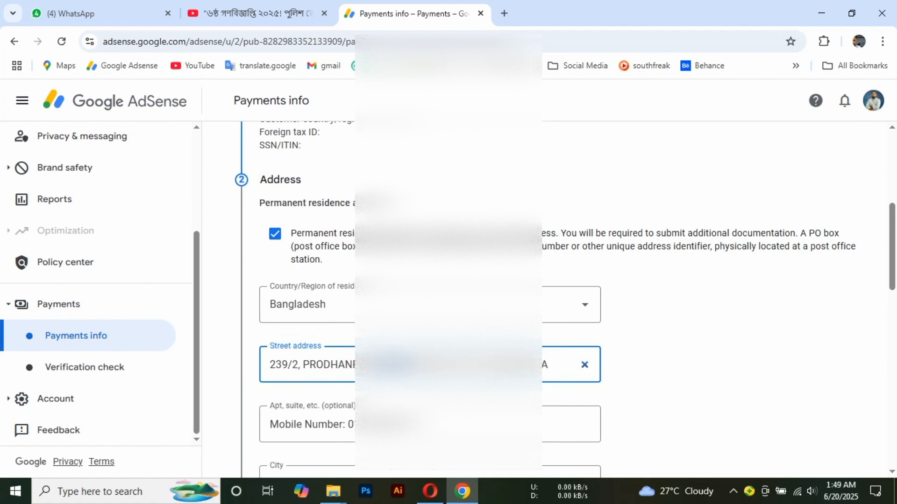
drag(397, 364, 301, 368)
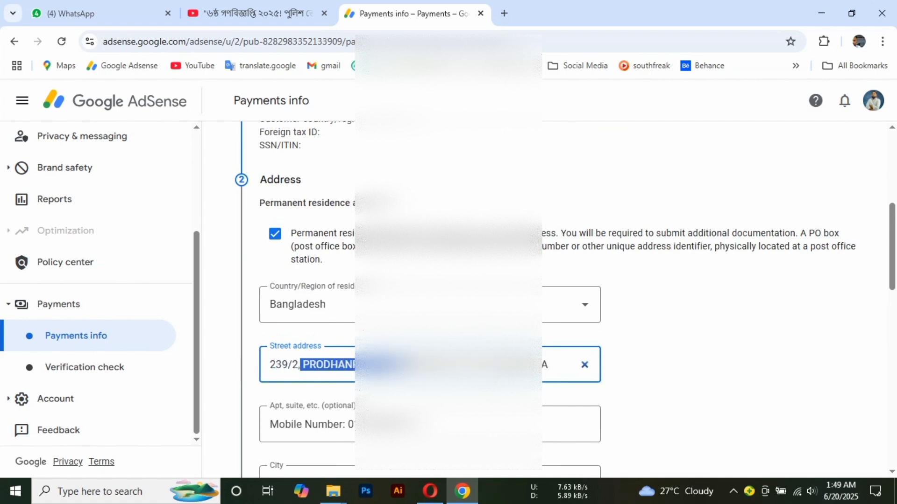
click(403, 366)
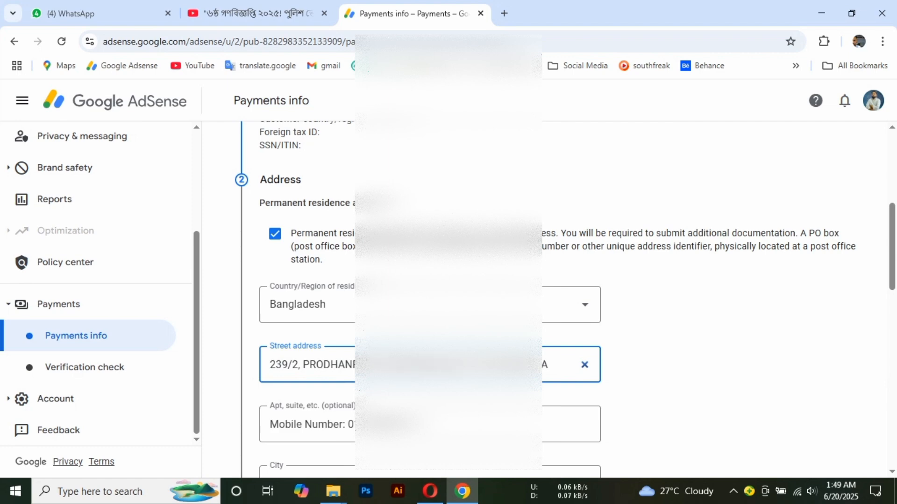
Open Google AdSense in a new tab and find the payments profile's address in the payment settings.
click(506, 13)
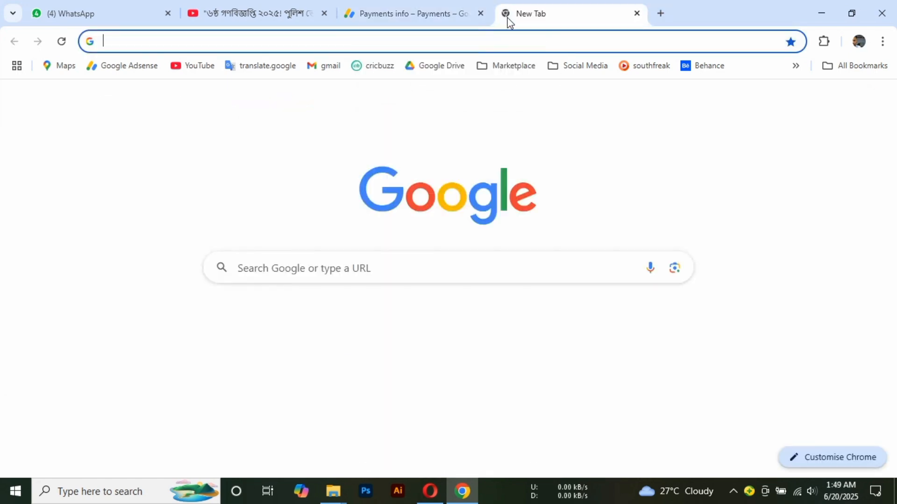
click(149, 66)
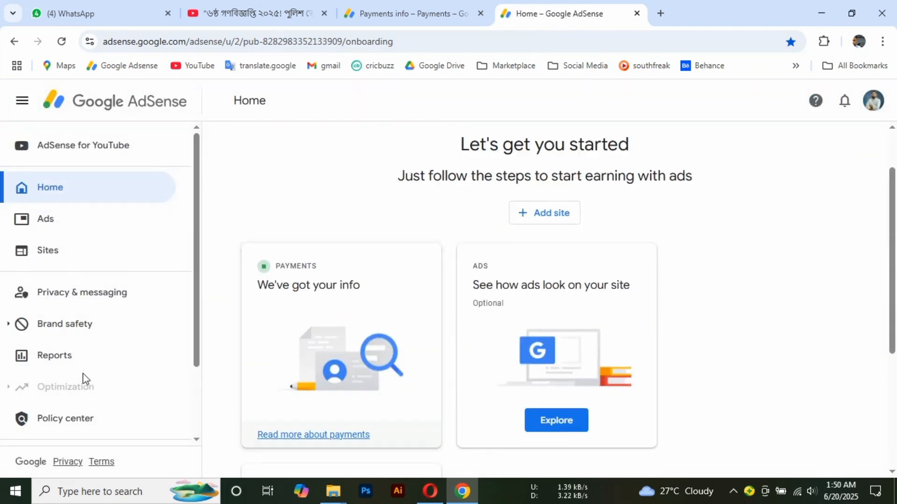
scroll(84, 378, down, 2)
click(69, 373)
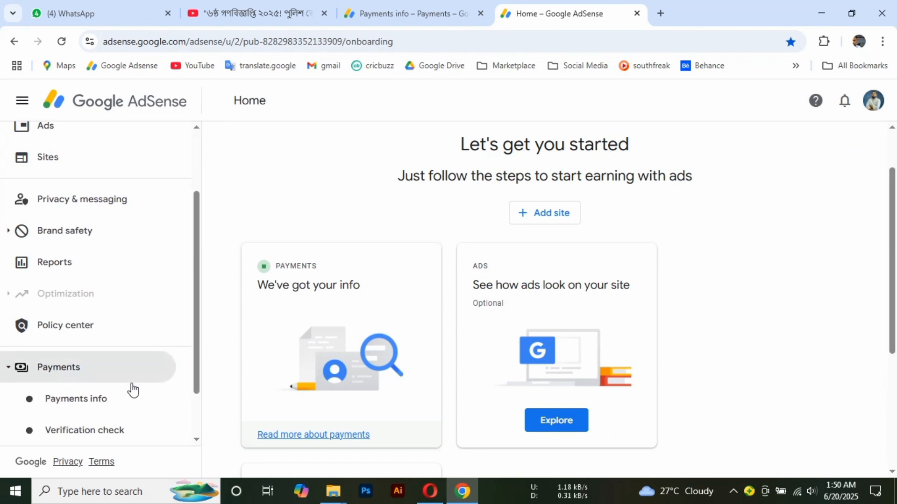
click(80, 399)
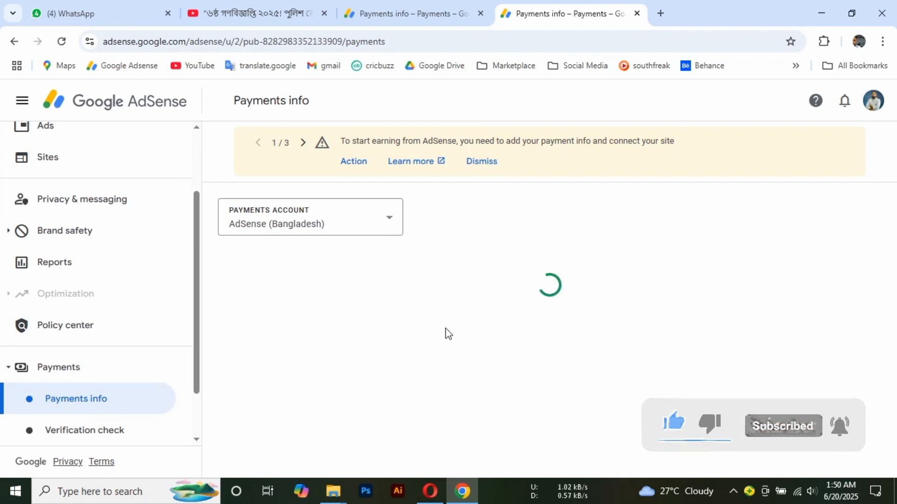
scroll(401, 357, down, 3)
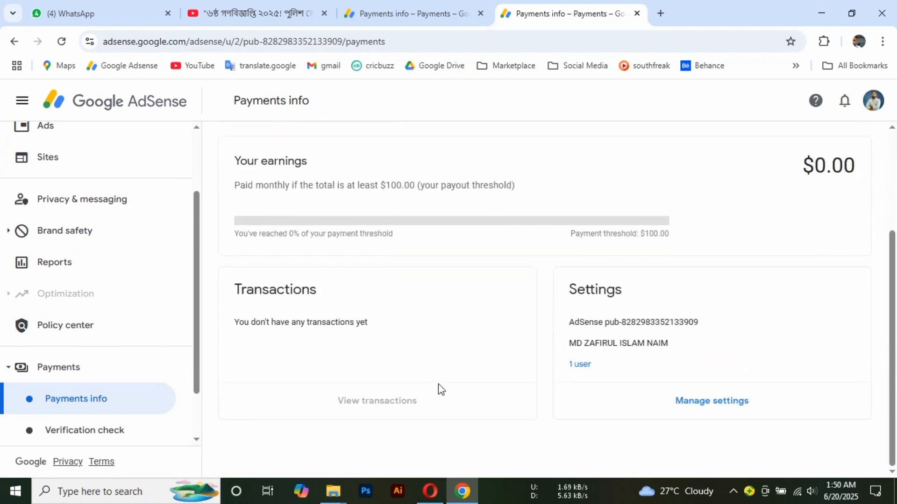
click(700, 414)
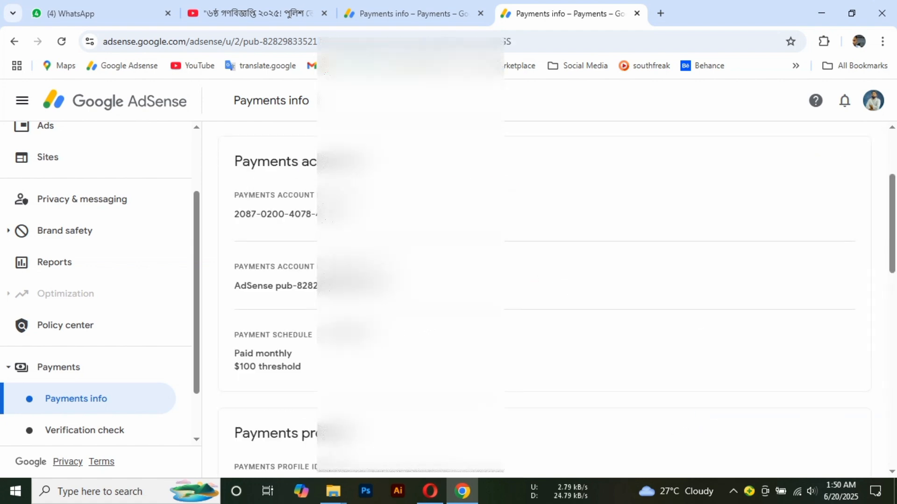
scroll(377, 336, down, 1)
scroll(282, 329, down, 6)
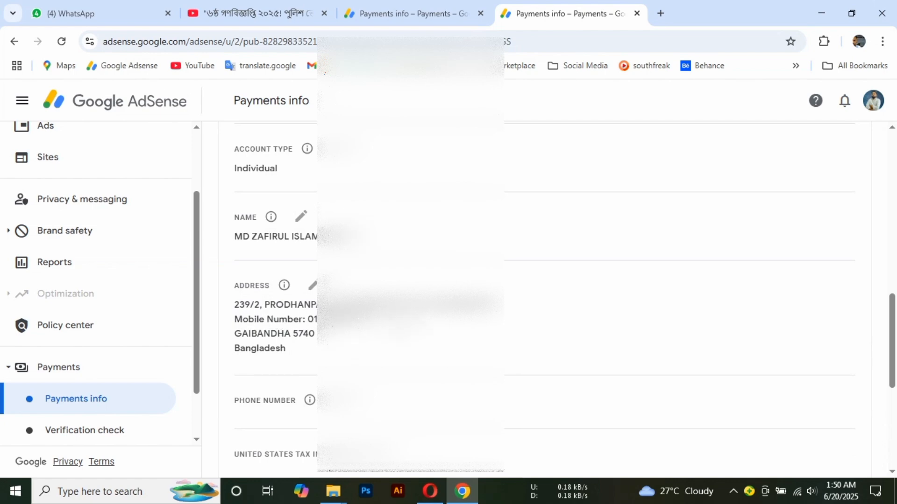
Compare the street address, city and postal code in the tax form with the payments profile's address.
click(391, 10)
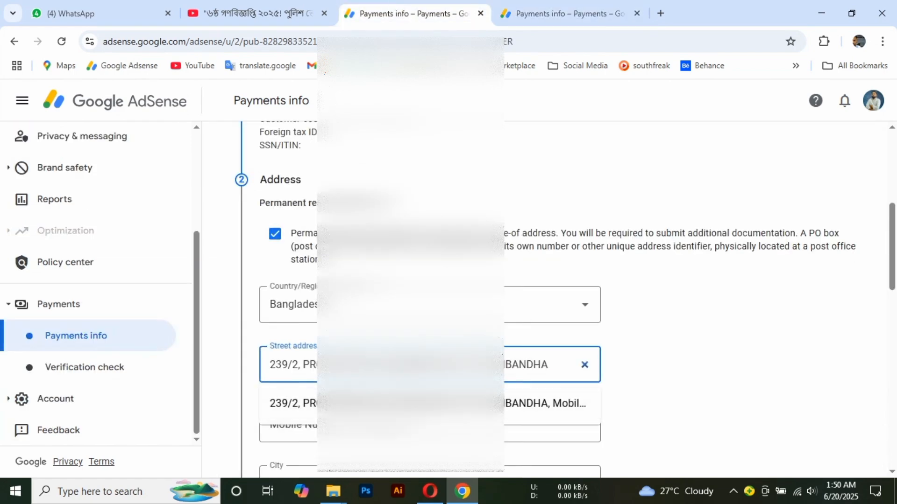
double_click(512, 366)
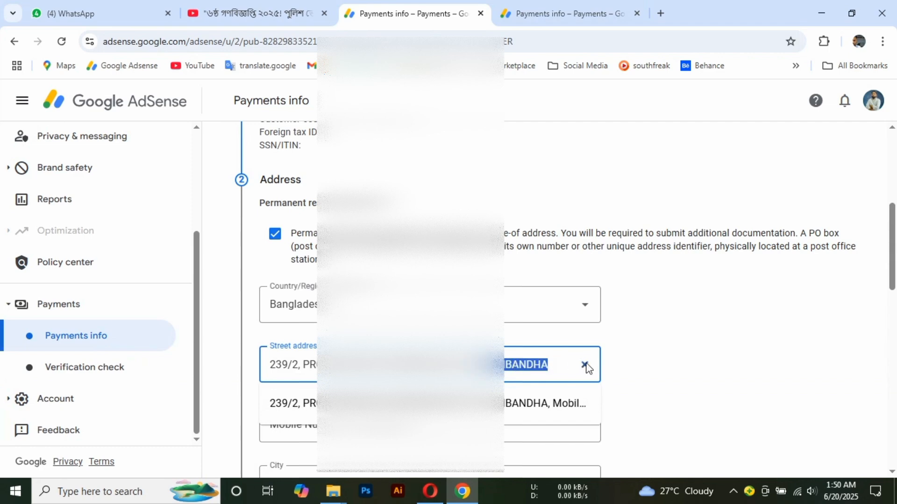
click(550, 364)
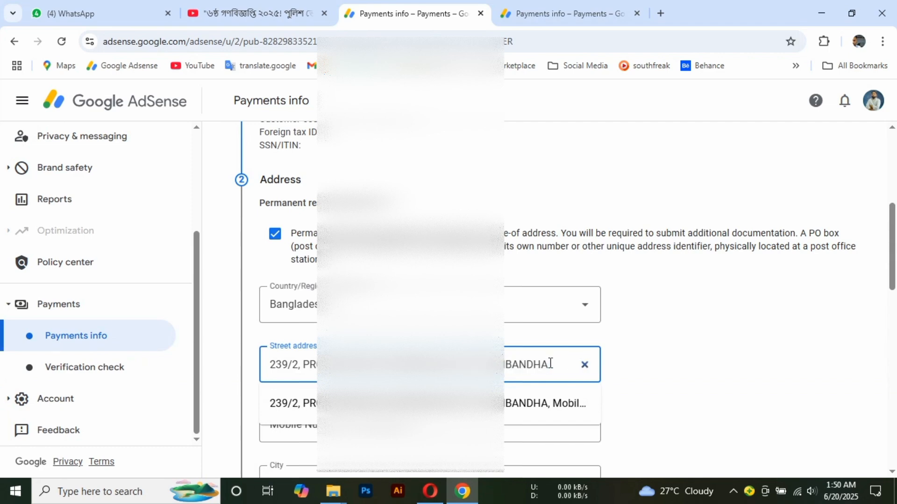
click(514, 409)
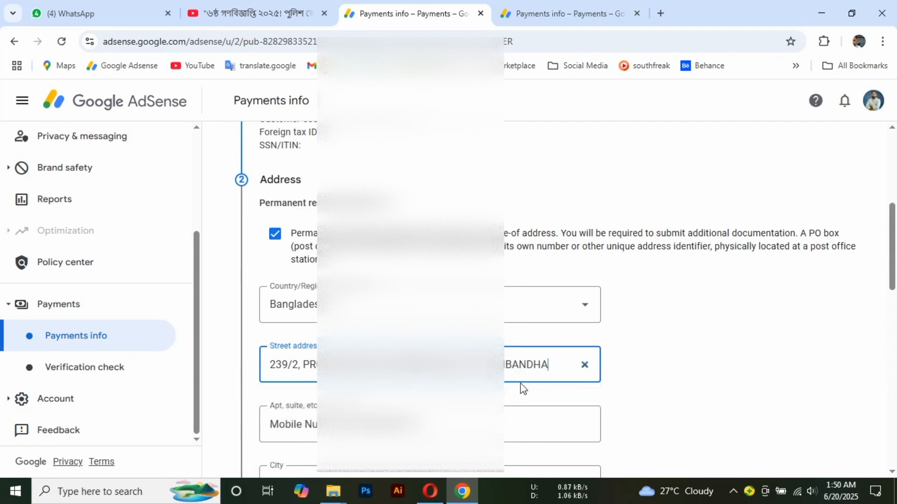
click(519, 10)
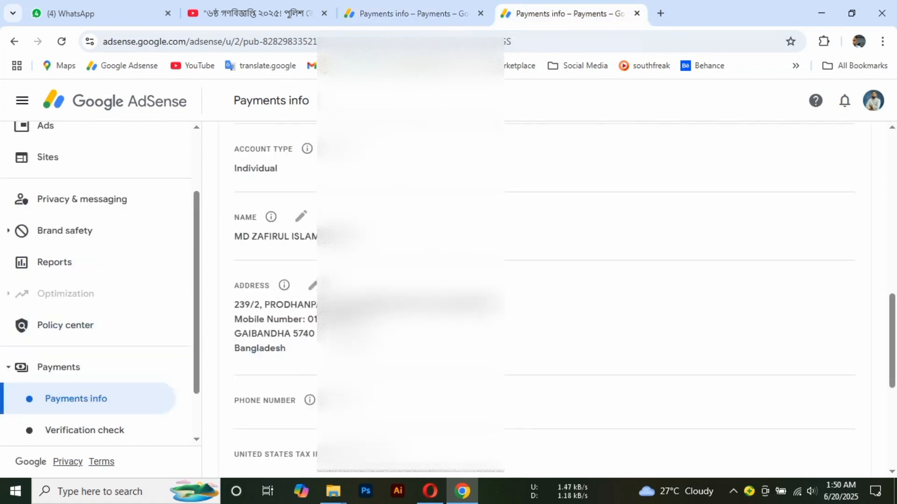
click(417, 10)
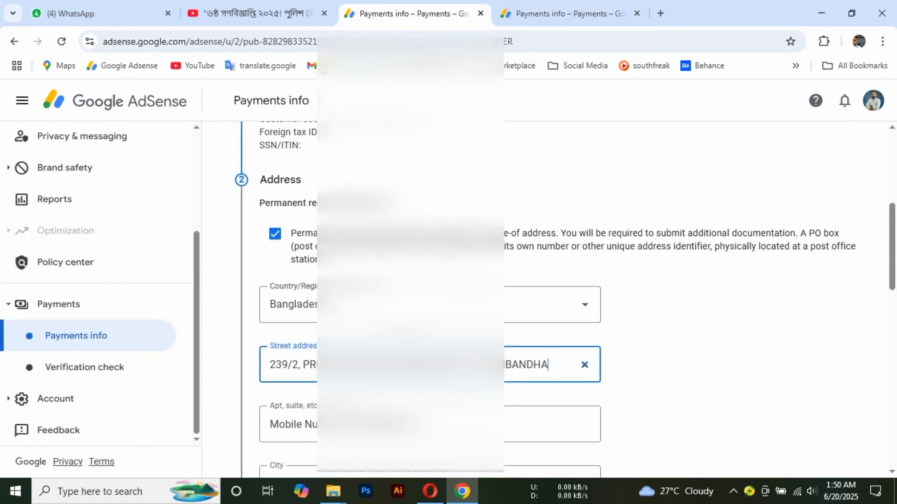
click(541, 7)
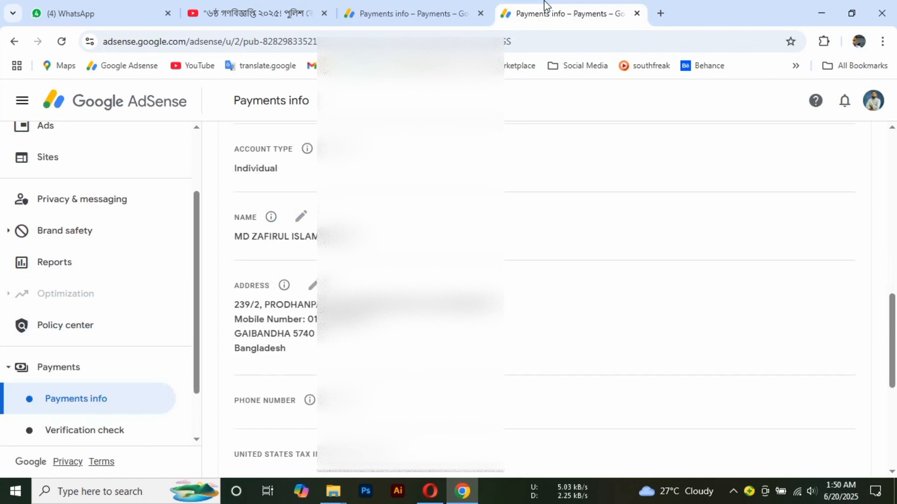
click(453, 10)
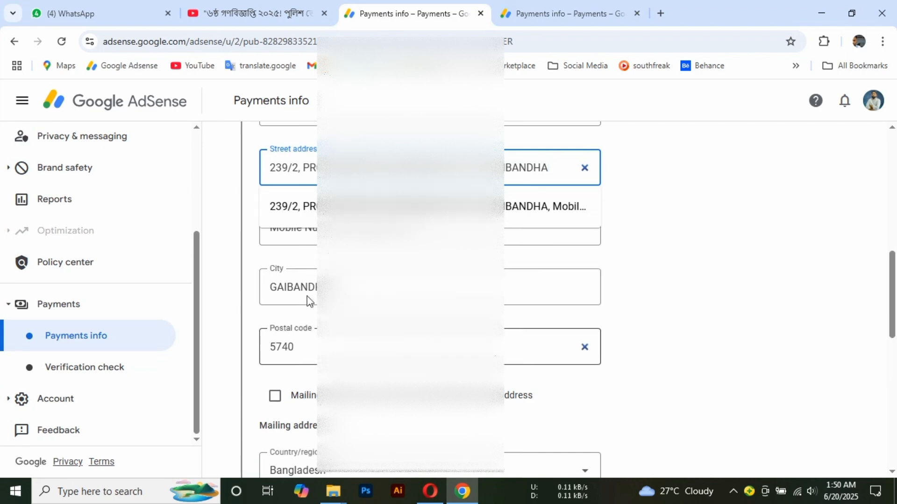
Mark the mailing address as the same as the permanent residence address and complete the Address section.
click(274, 401)
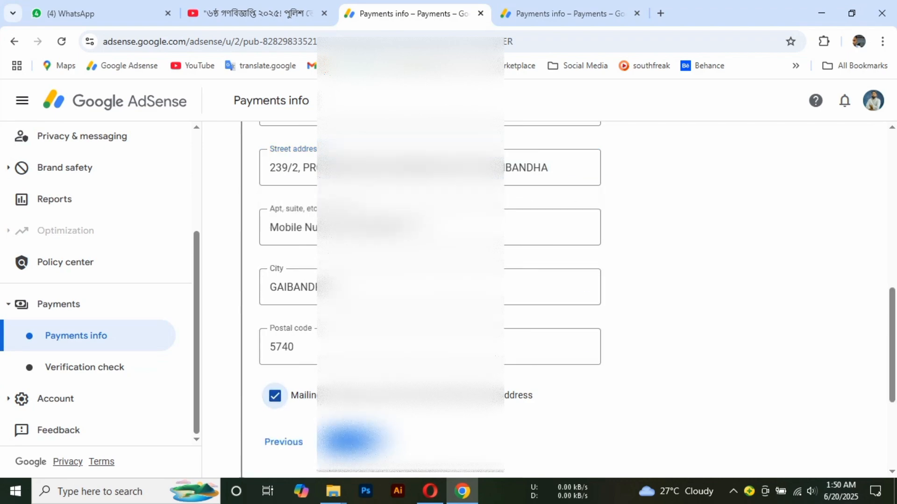
scroll(272, 348, down, 2)
scroll(303, 270, up, 3)
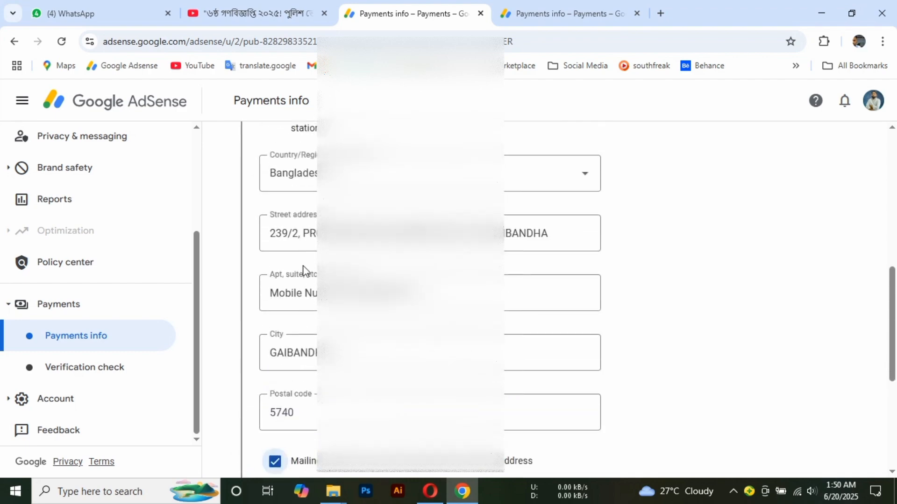
scroll(304, 353, down, 3)
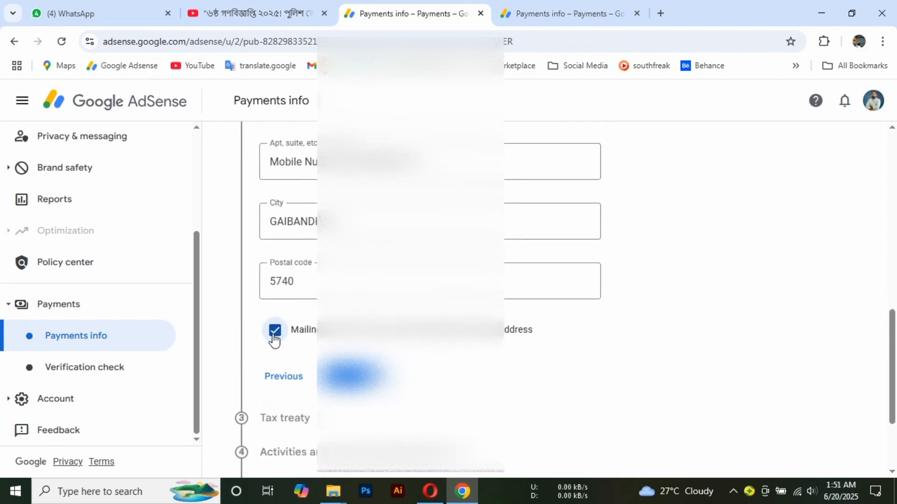
scroll(429, 299, down, 3)
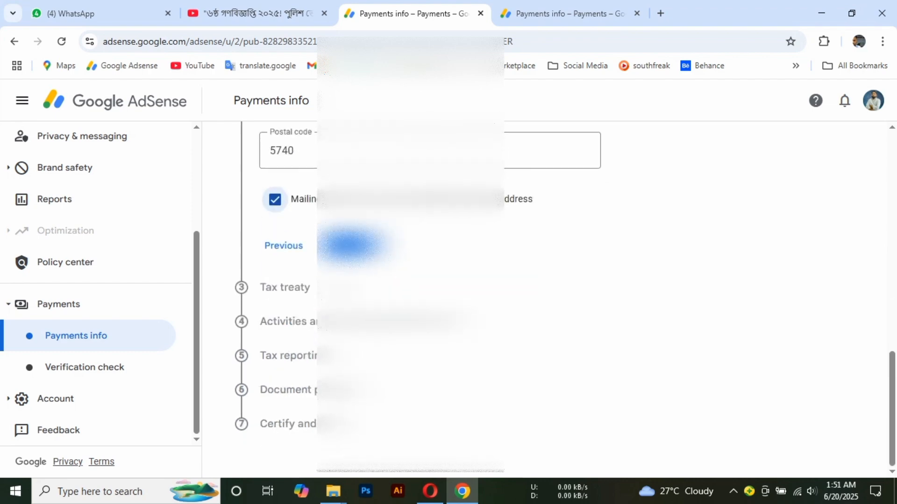
scroll(351, 369, up, 2)
click(352, 376)
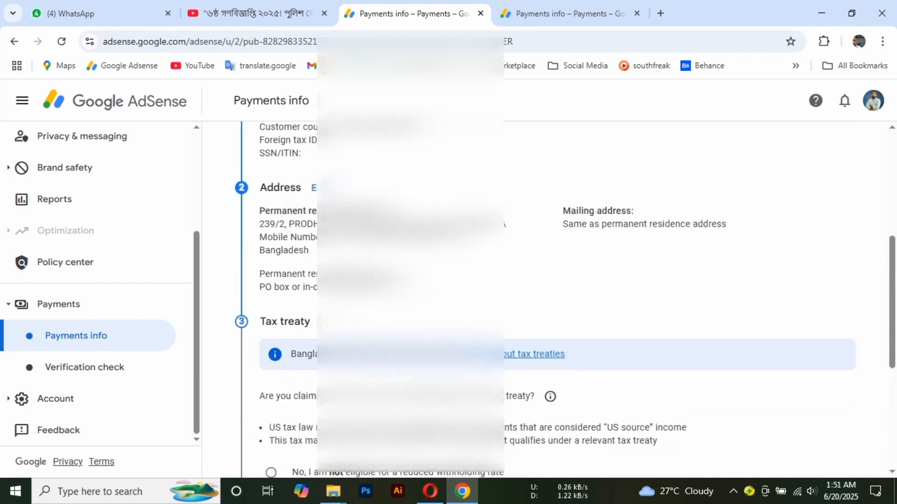
Try claiming eligibility for a reduced withholding rate under the tax treaty and review the residency and special rate conditions.
scroll(546, 299, down, 2)
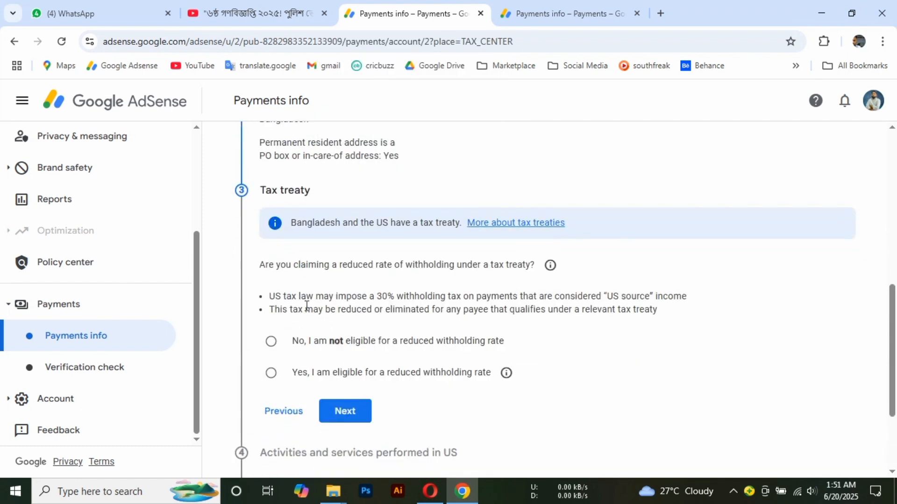
scroll(304, 274, down, 1)
scroll(313, 253, up, 1)
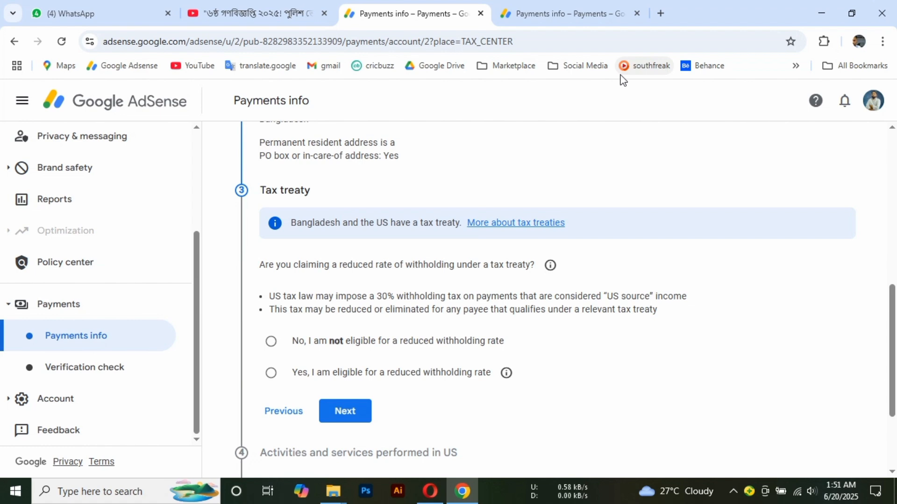
scroll(313, 324, down, 1)
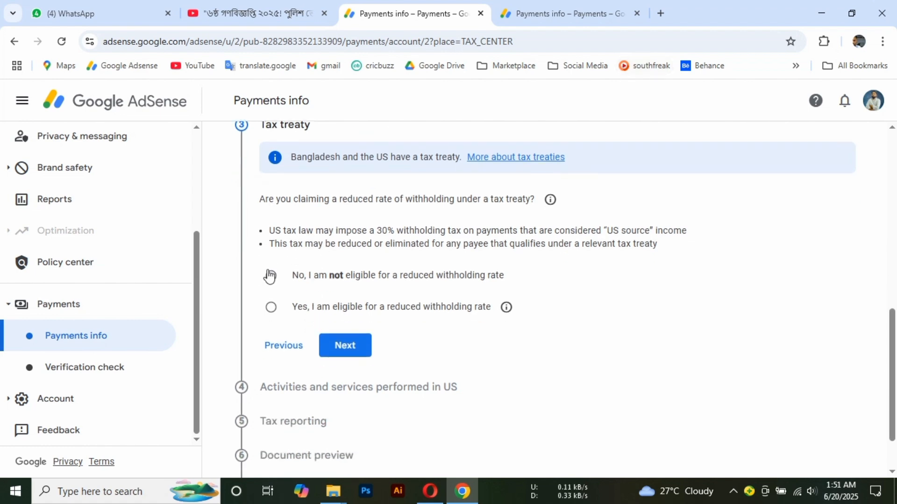
scroll(269, 277, up, 1)
scroll(303, 275, down, 1)
click(271, 308)
scroll(308, 333, down, 5)
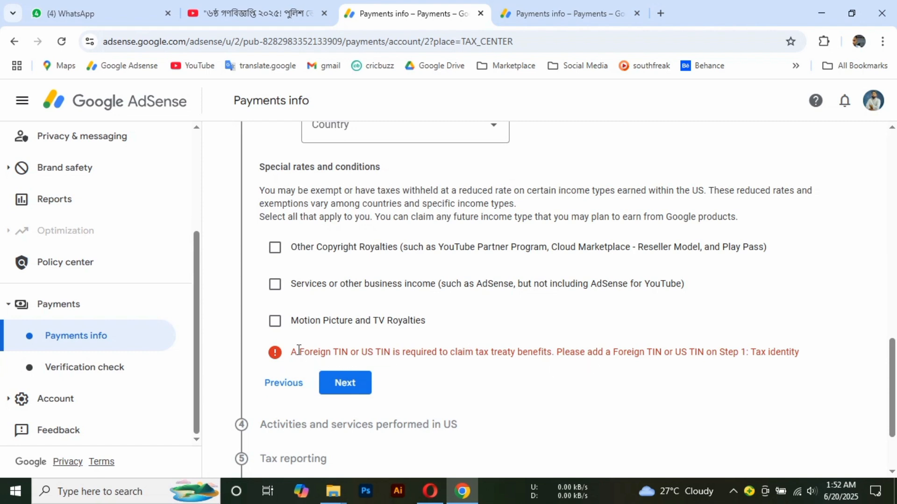
scroll(299, 355, up, 3)
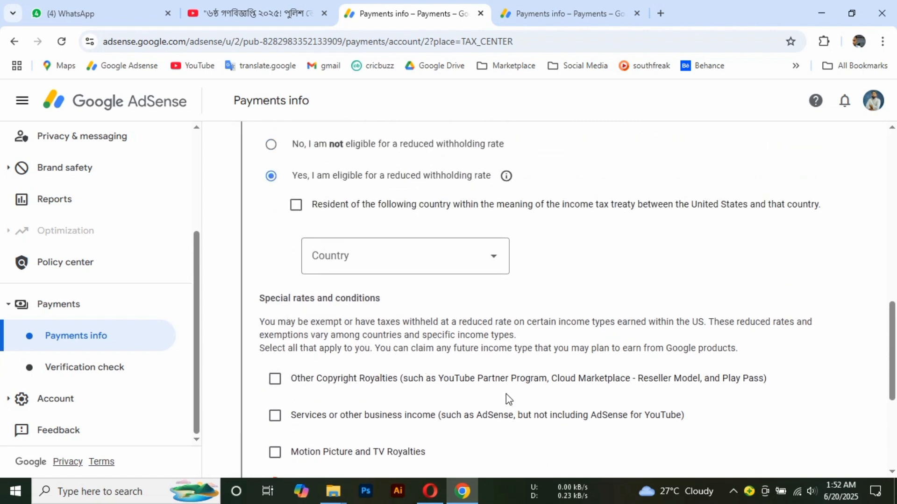
scroll(506, 396, down, 1)
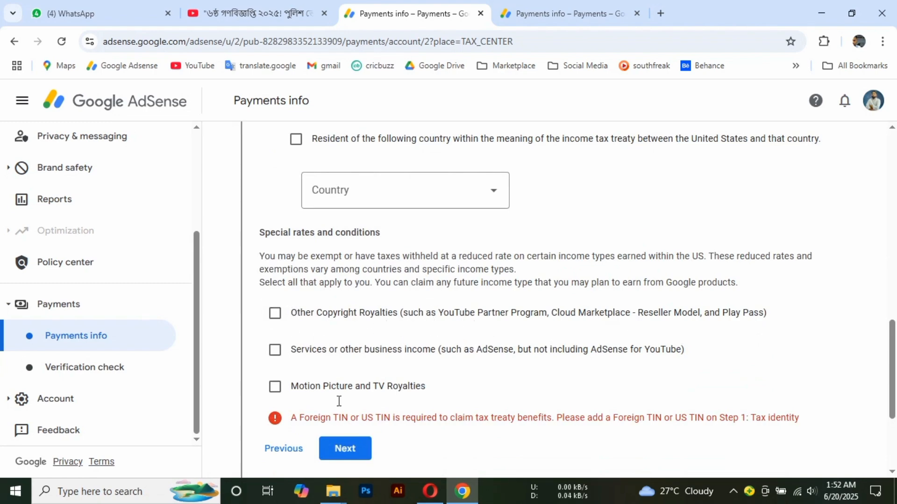
Declare not being eligible for a reduced withholding rate and complete the Tax treaty section.
scroll(338, 344, up, 3)
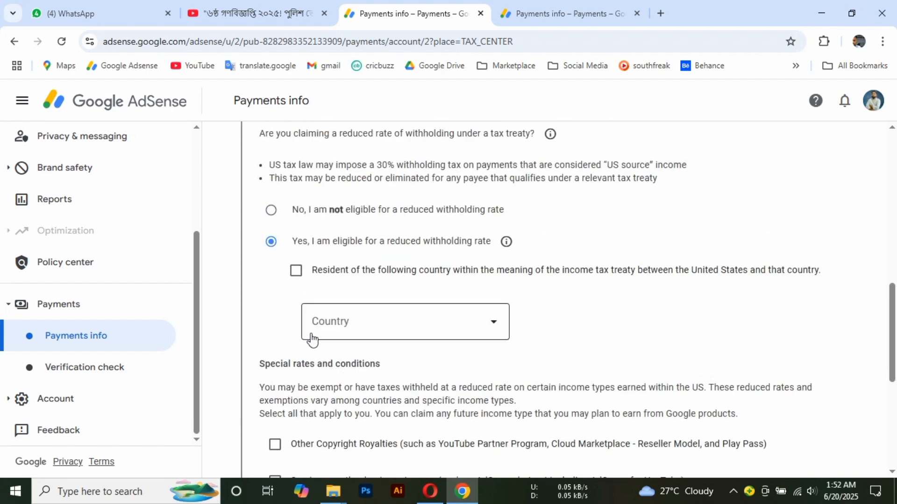
click(271, 211)
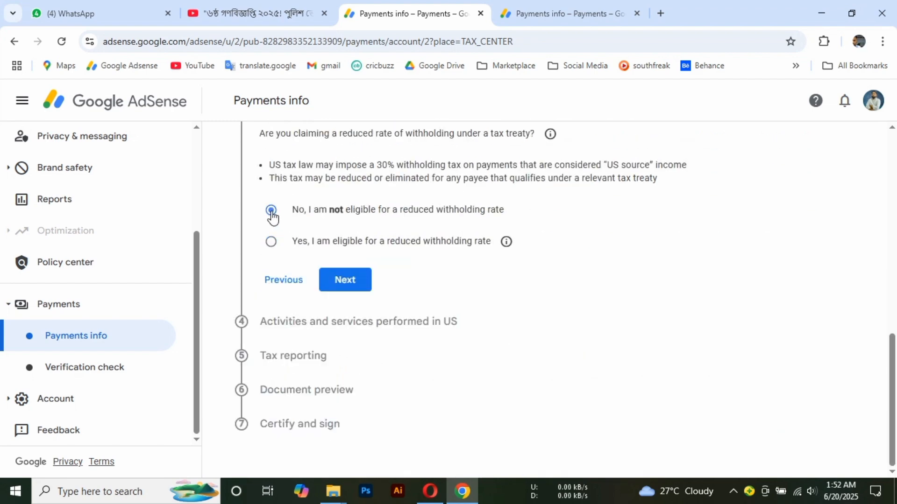
click(341, 283)
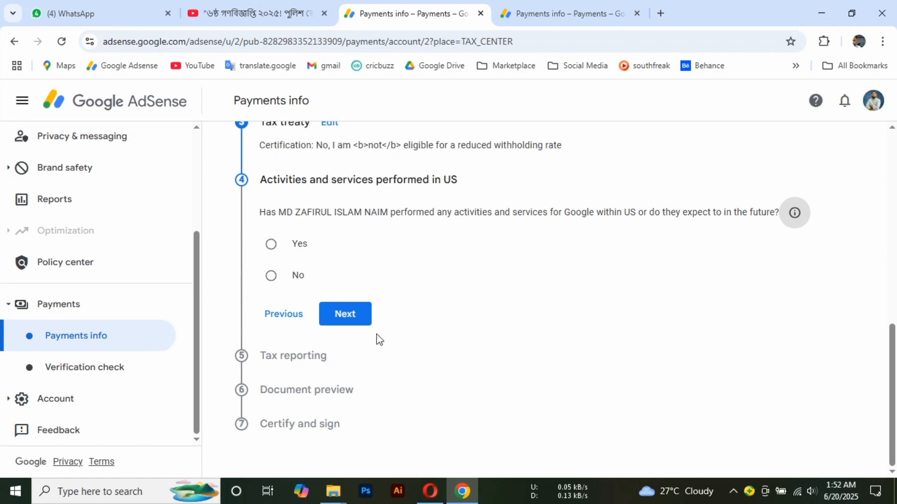
Answer No to activities and services performed in the US, certify that they are performed solely outside it, and complete the section.
scroll(376, 339, up, 3)
scroll(376, 343, down, 1)
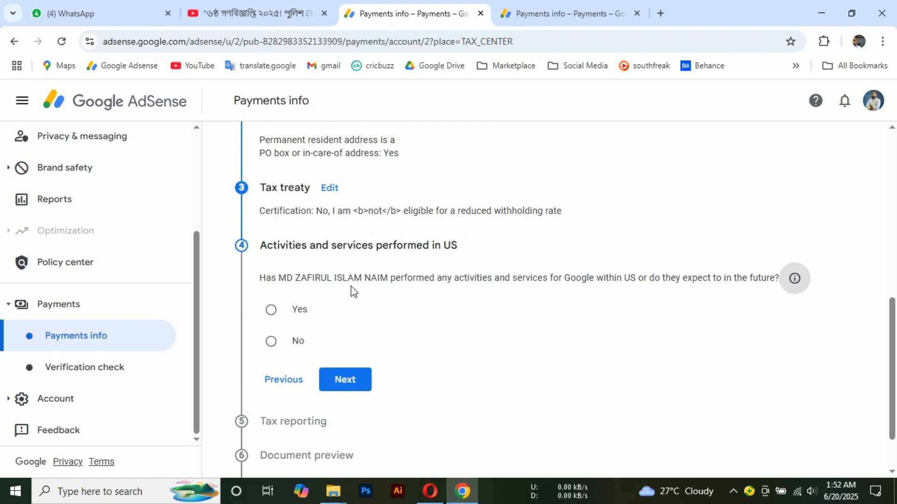
scroll(340, 285, down, 1)
scroll(303, 271, up, 1)
click(271, 343)
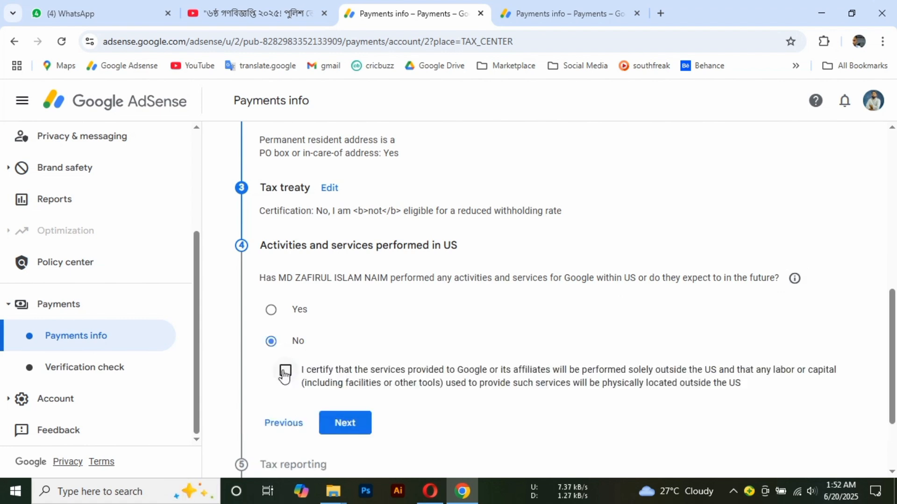
scroll(287, 374, down, 1)
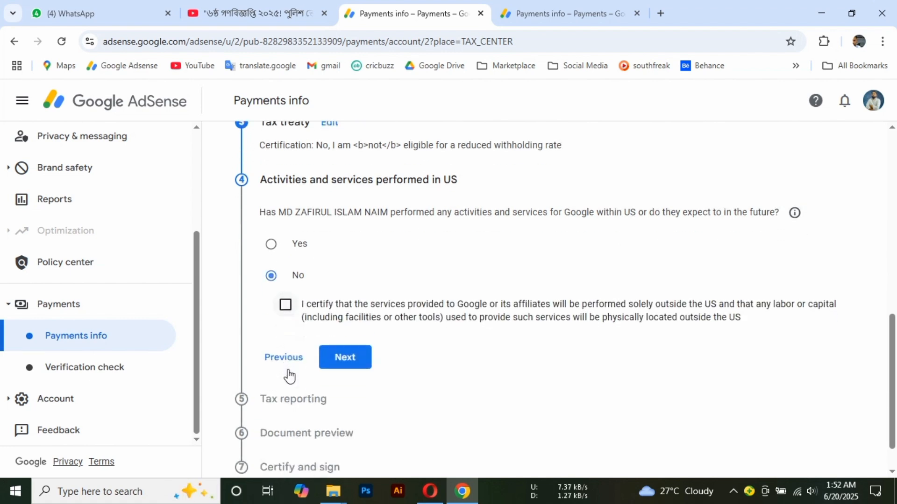
click(286, 305)
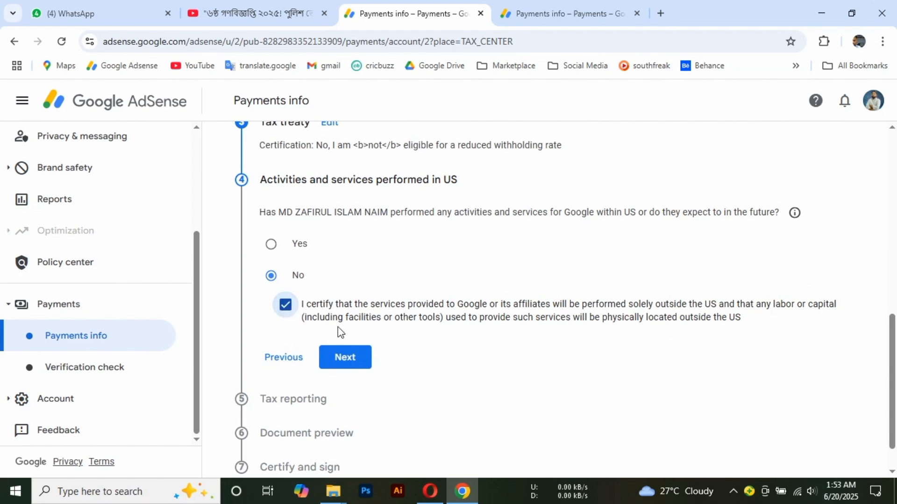
click(344, 360)
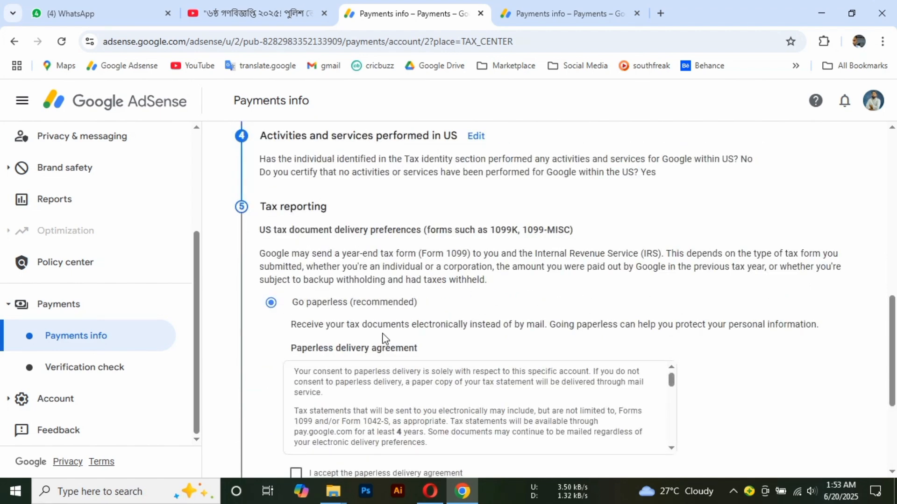
scroll(384, 335, down, 1)
right_click(383, 335)
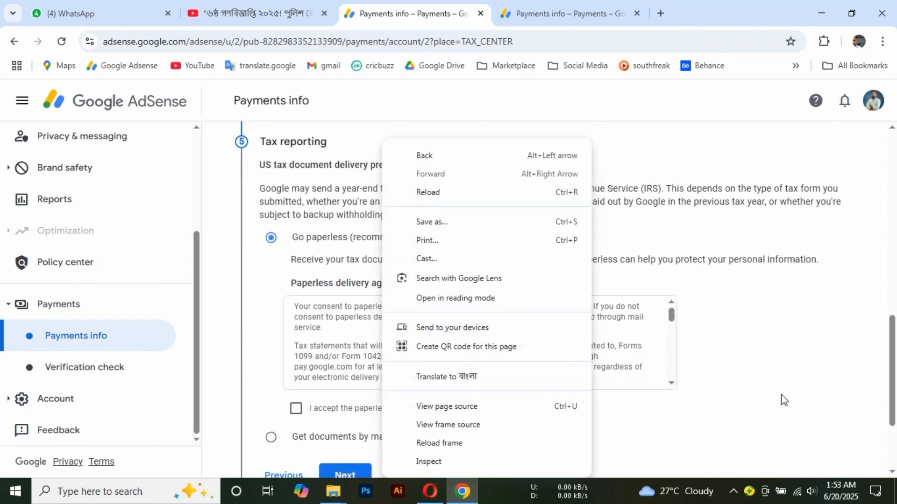
click(746, 379)
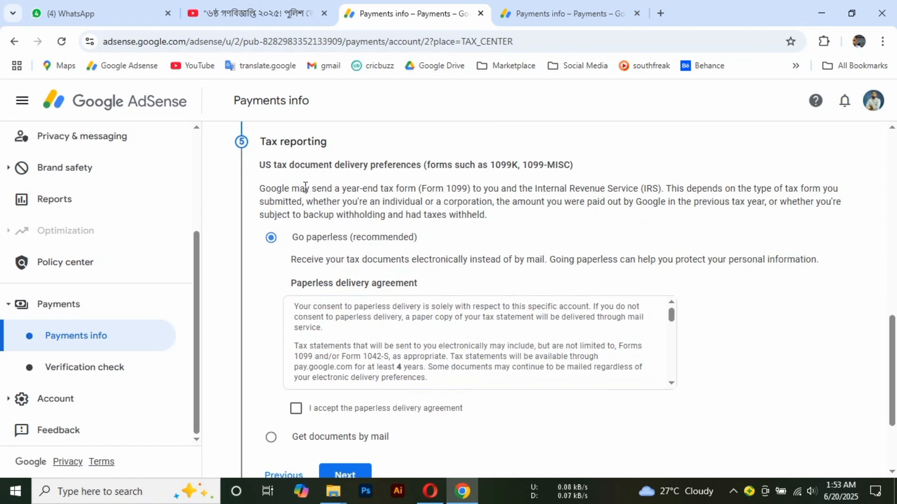
scroll(352, 244, down, 1)
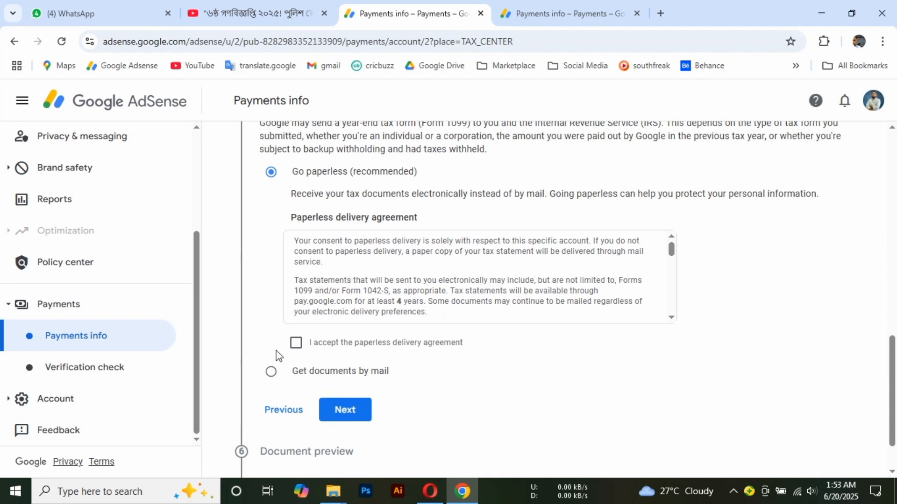
key(Print)
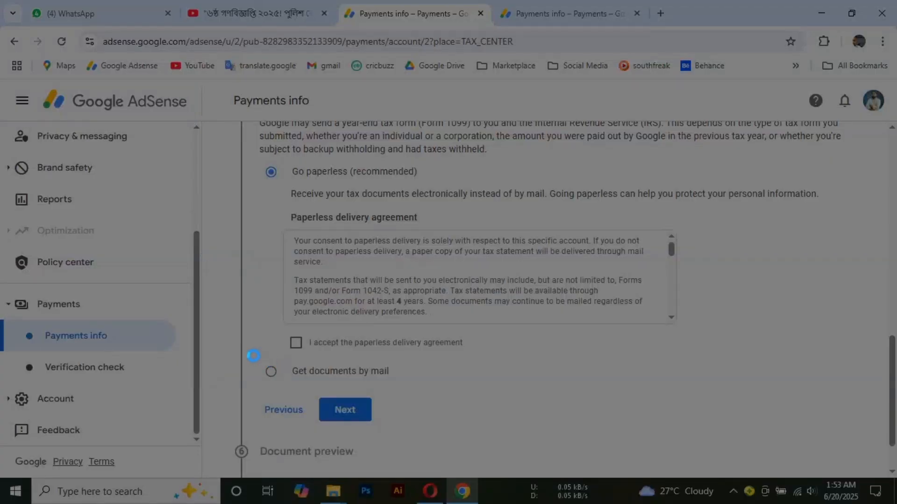
drag(250, 354, 413, 392)
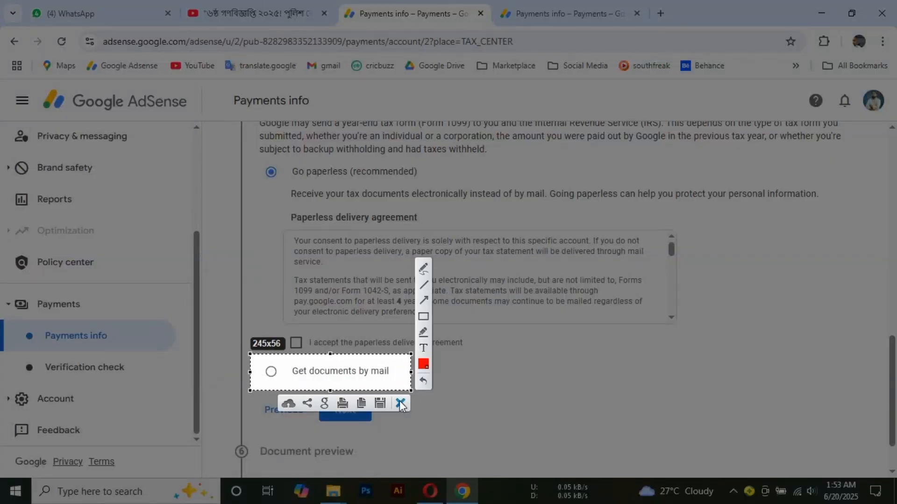
click(399, 402)
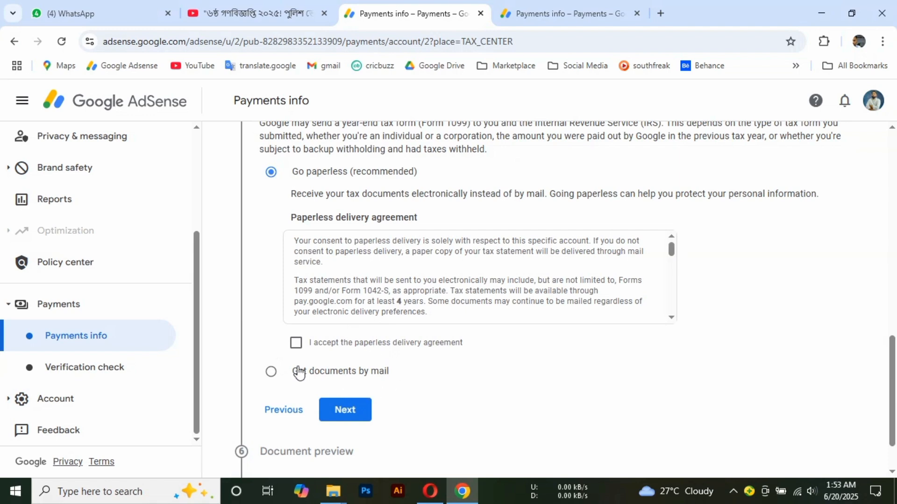
Keep paperless delivery of tax documents, go through and accept the paperless delivery agreement, and complete the Tax reporting section.
scroll(323, 369, up, 1)
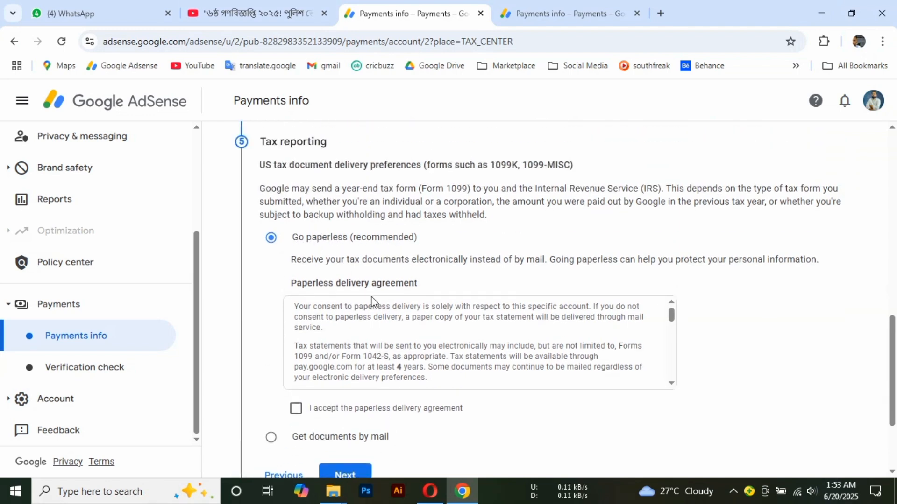
scroll(374, 285, down, 1)
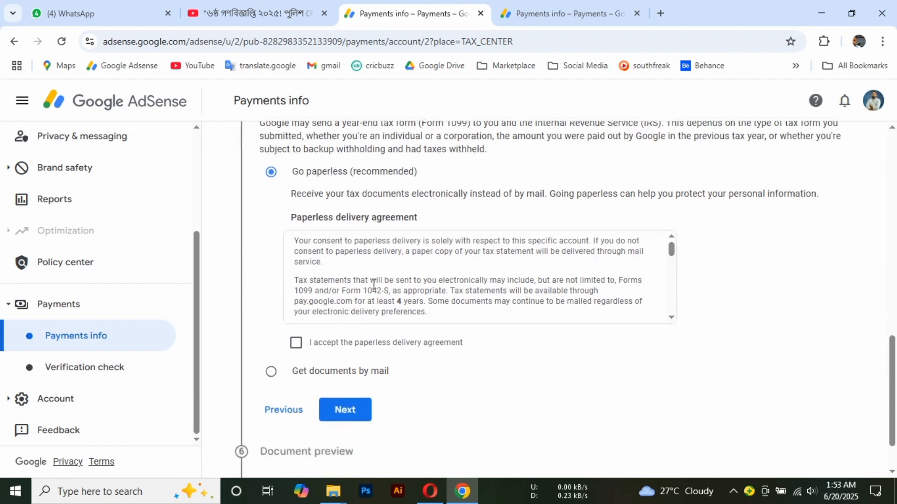
drag(673, 255, 676, 323)
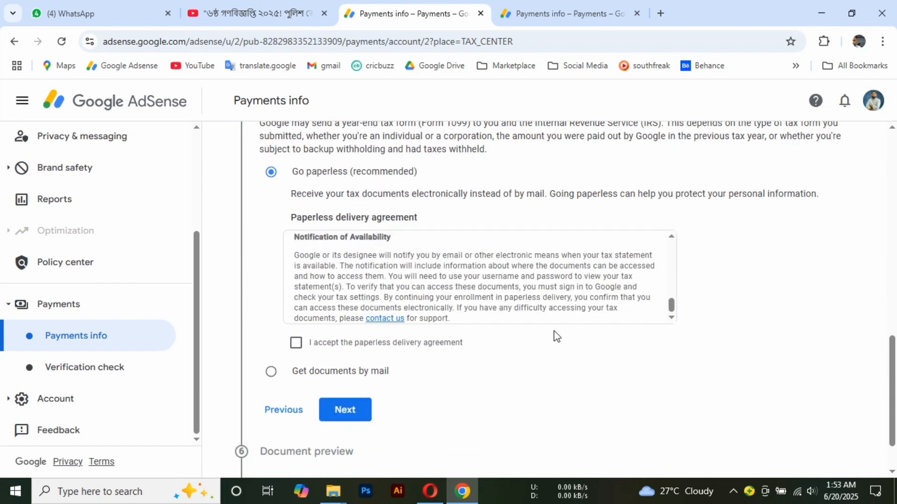
click(296, 344)
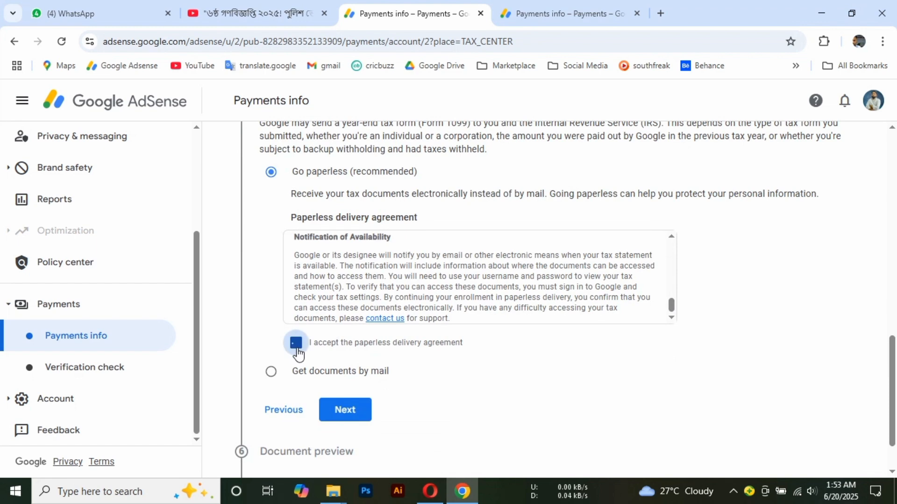
click(346, 411)
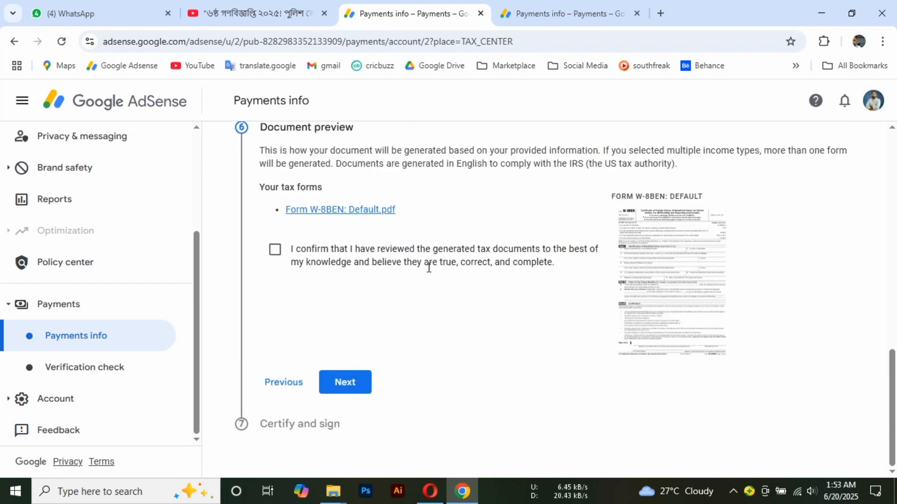
Open the generated W-8BEN document from its preview and review it from start to end.
click(668, 279)
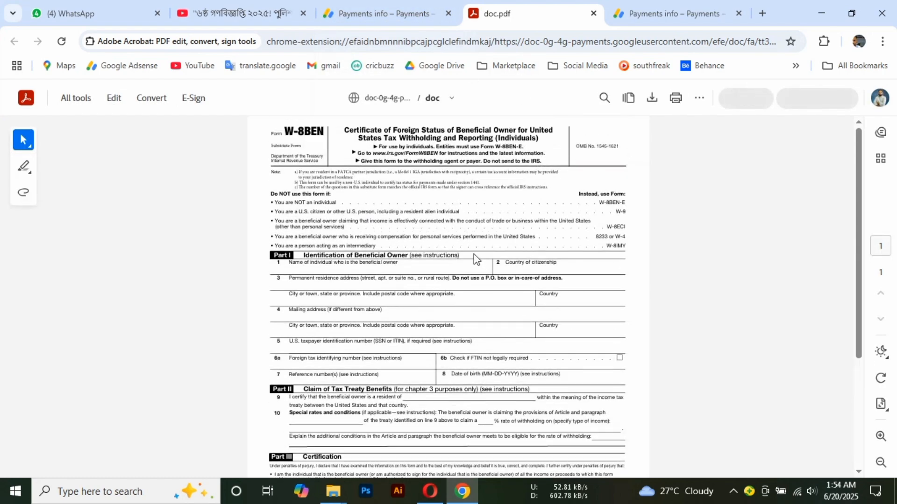
scroll(491, 326, down, 4)
scroll(497, 334, up, 4)
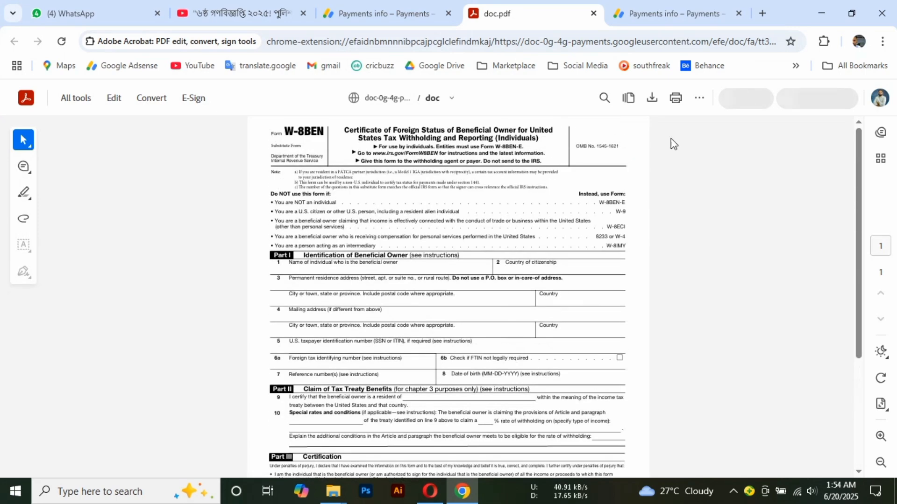
Return to the tax form, confirm that the generated tax documents have been reviewed, and complete the Document preview section.
click(351, 11)
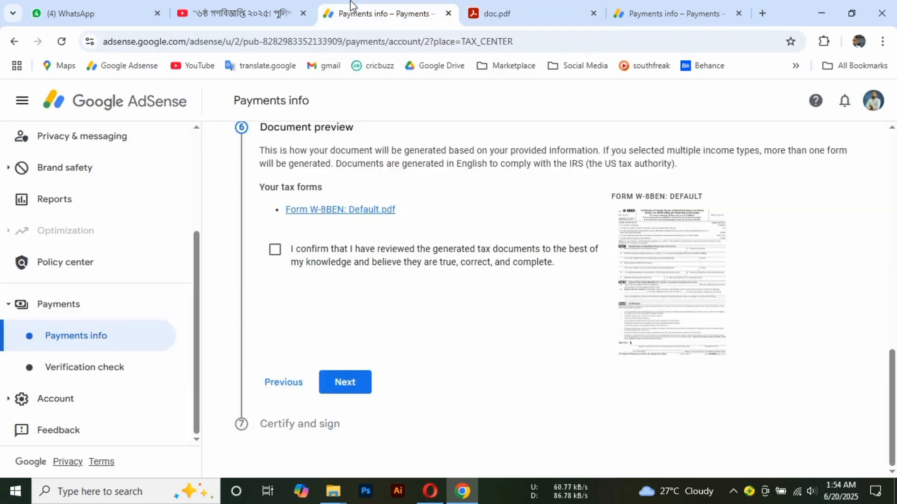
click(276, 251)
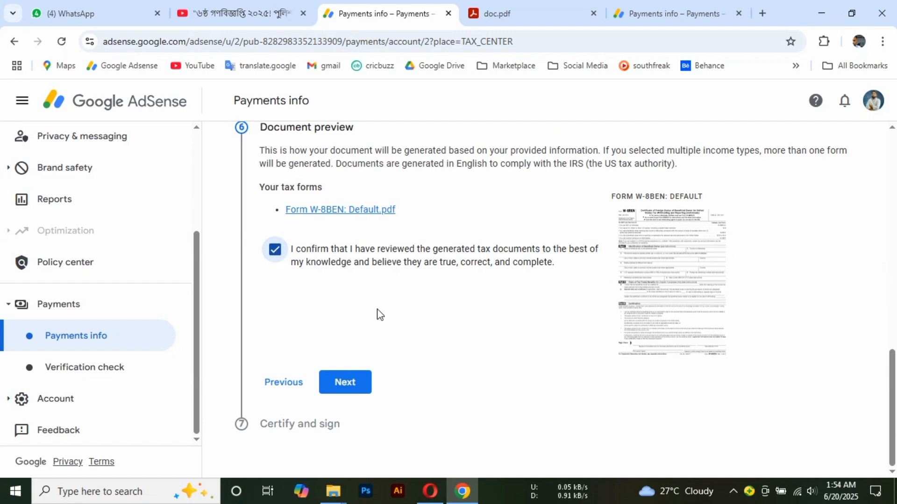
click(354, 387)
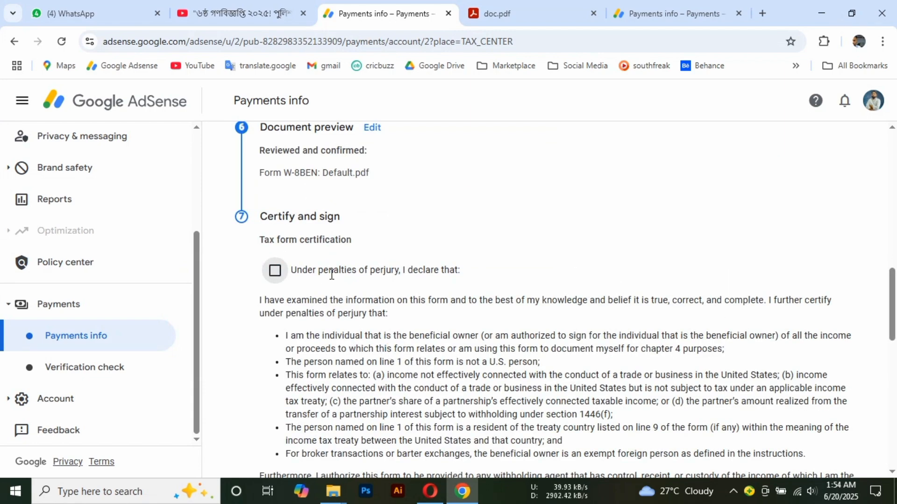
Accept the tax form certification declaration made under penalties of perjury.
scroll(330, 281, up, 1)
scroll(287, 288, down, 1)
click(274, 276)
Certify the optional unchanged status affidavit and set its starting year to 2025.
scroll(318, 286, down, 1)
scroll(321, 287, down, 5)
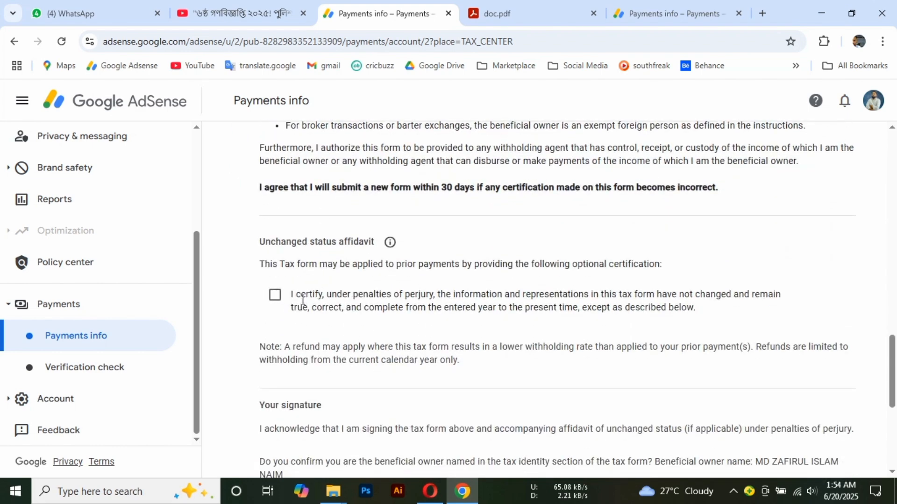
click(278, 299)
scroll(310, 296, down, 1)
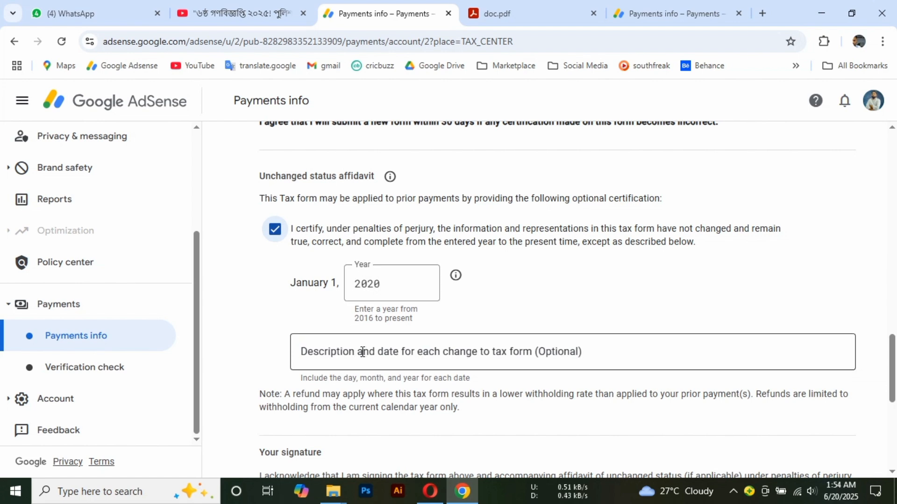
drag(356, 287, 396, 284)
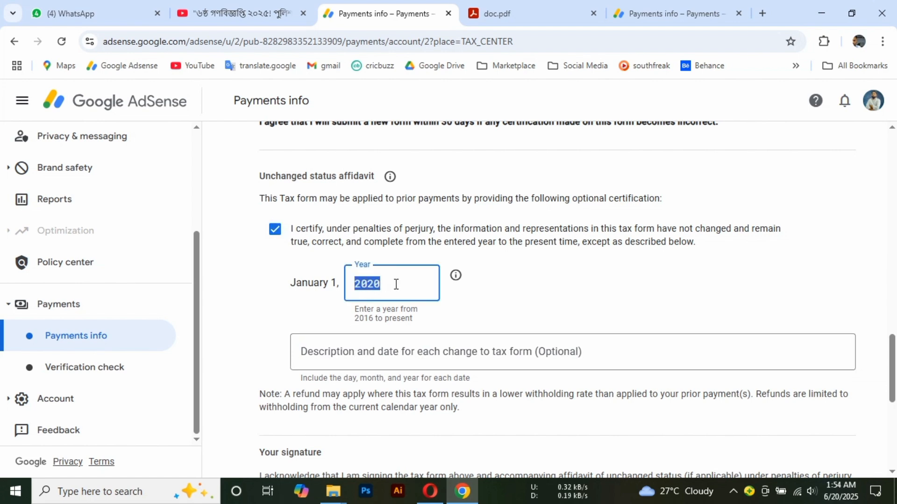
text(20)
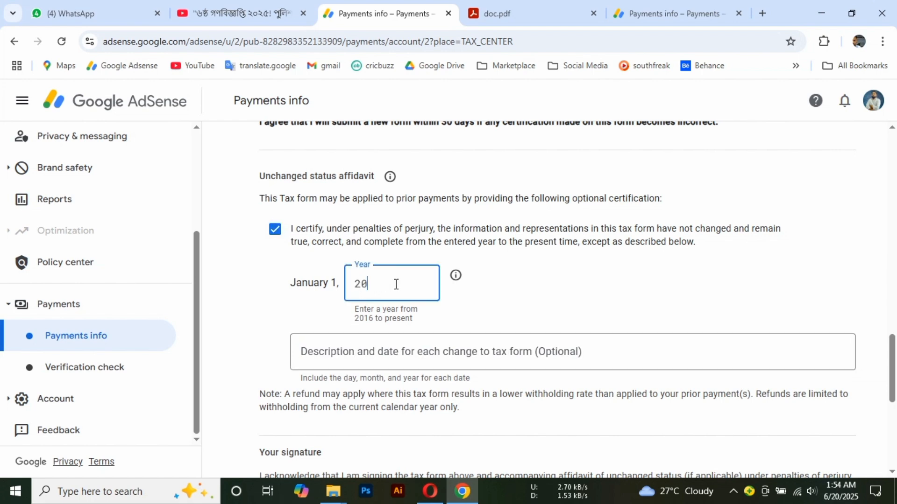
text(25)
key(Tab)
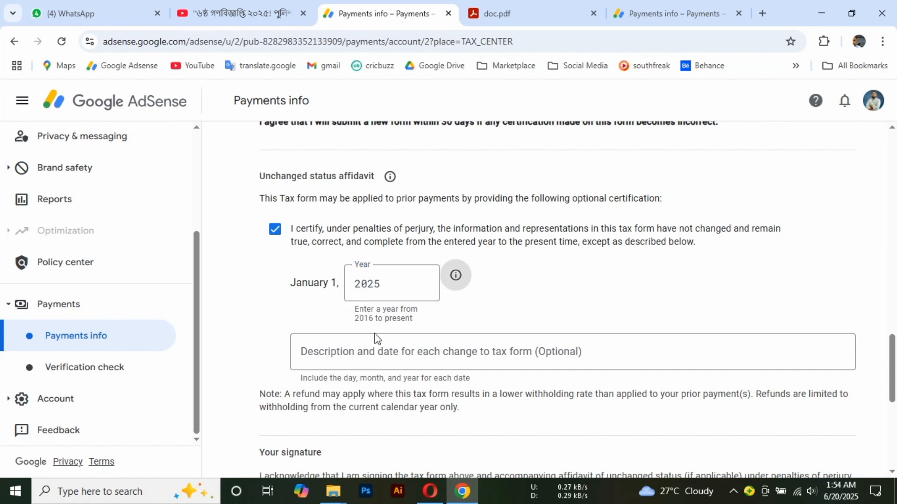
Enter 20/06/2025 as the description and date of changes to the tax form in the affidavit.
scroll(353, 350, down, 1)
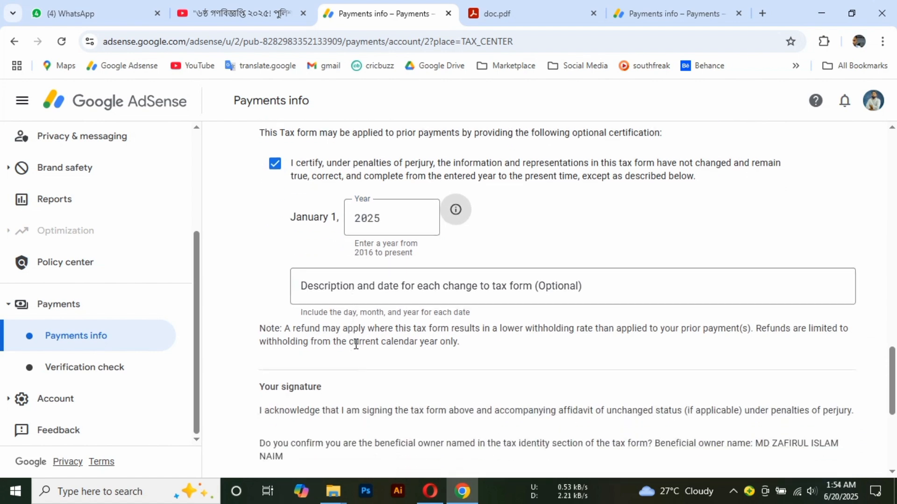
click(374, 284)
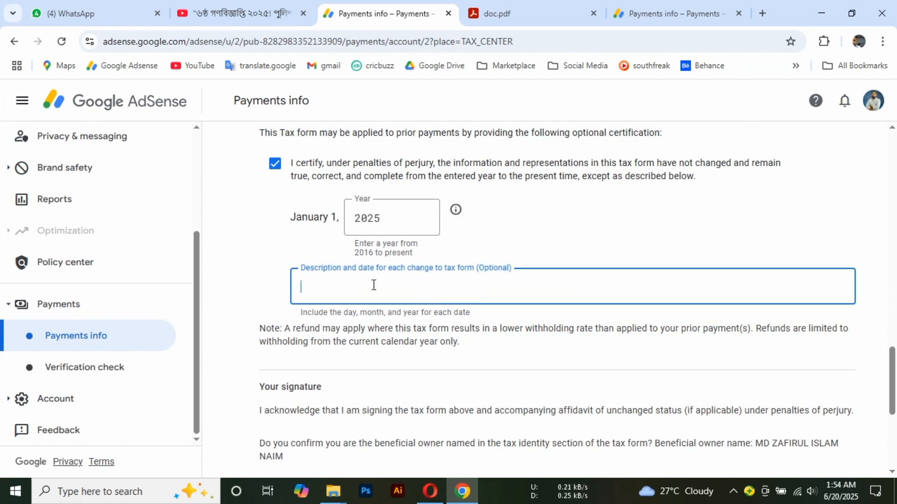
click(256, 289)
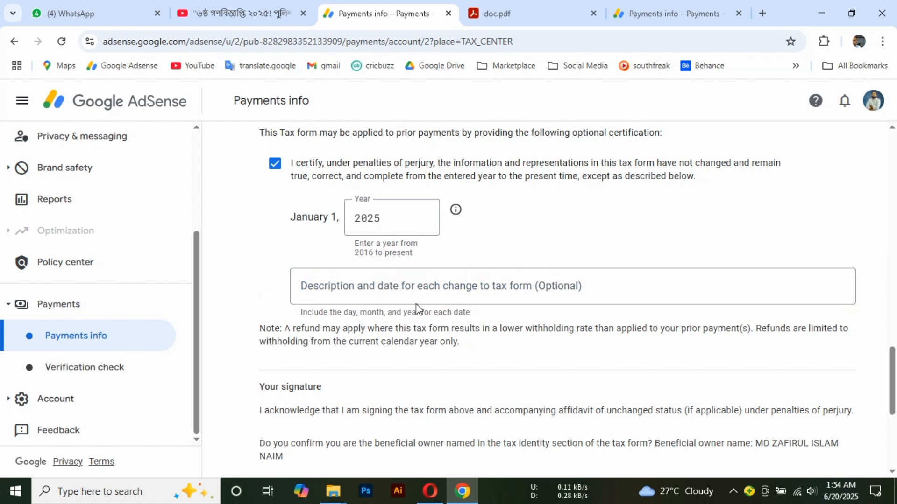
scroll(464, 298, down, 1)
scroll(467, 299, up, 1)
click(355, 289)
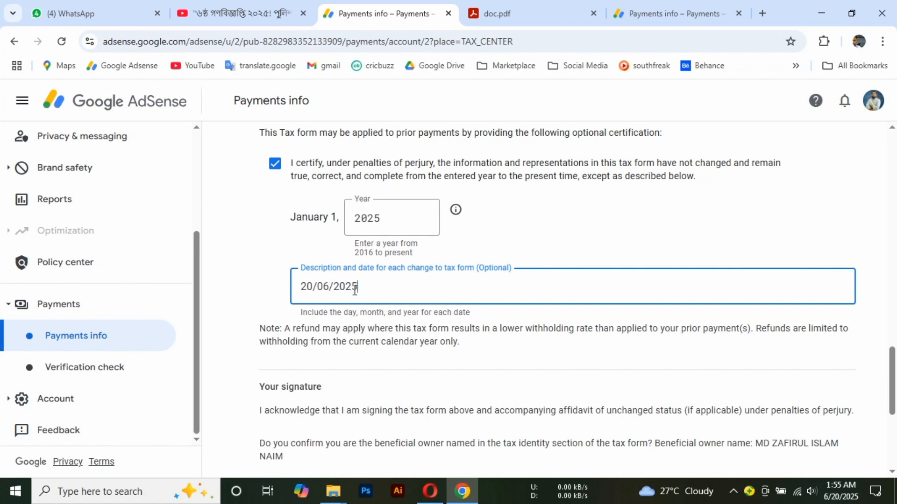
Confirm being the beneficial owner named in the Tax identity section and submit the tax form.
scroll(360, 290, down, 1)
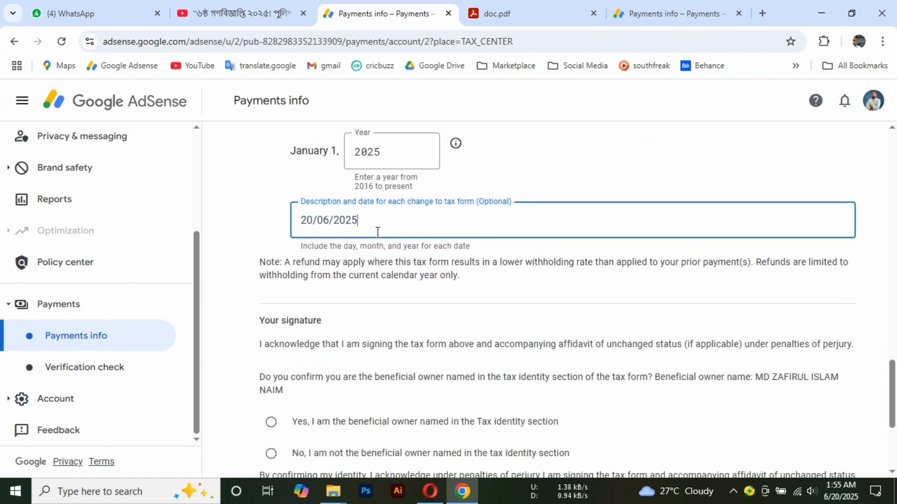
scroll(311, 219, down, 3)
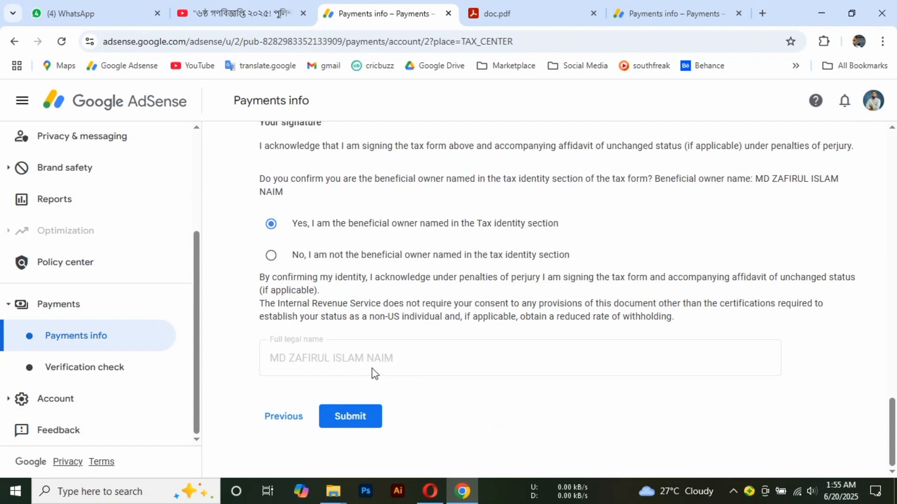
click(346, 422)
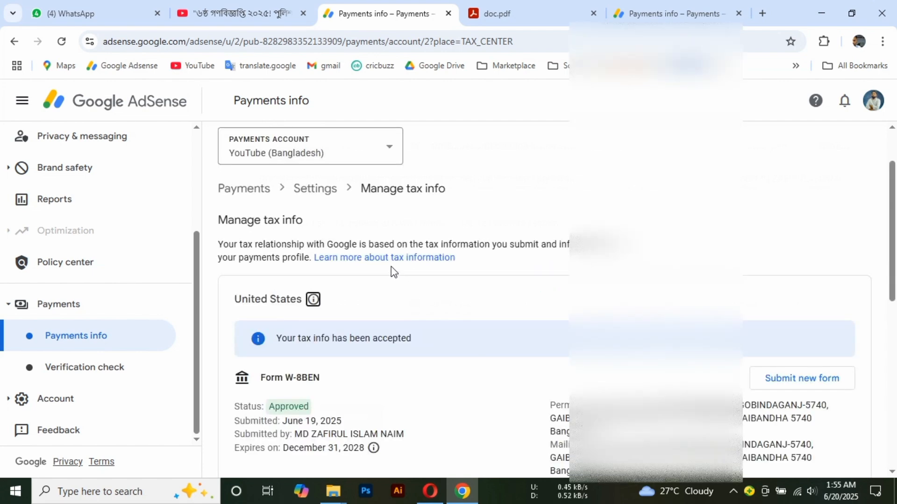
Examine the submitted W-8BEN's status, submission and expiry details, framing them with a temporary screenshot selection.
scroll(391, 266, down, 1)
scroll(362, 301, down, 1)
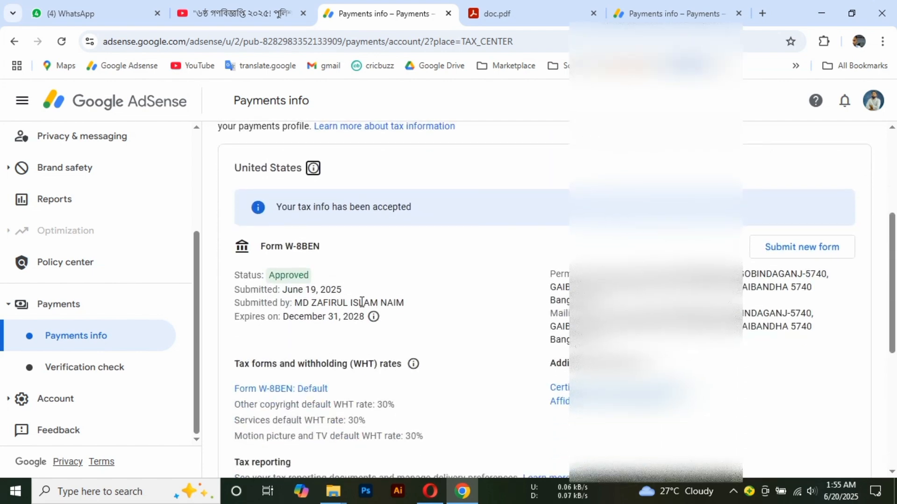
scroll(362, 302, up, 1)
key(Print)
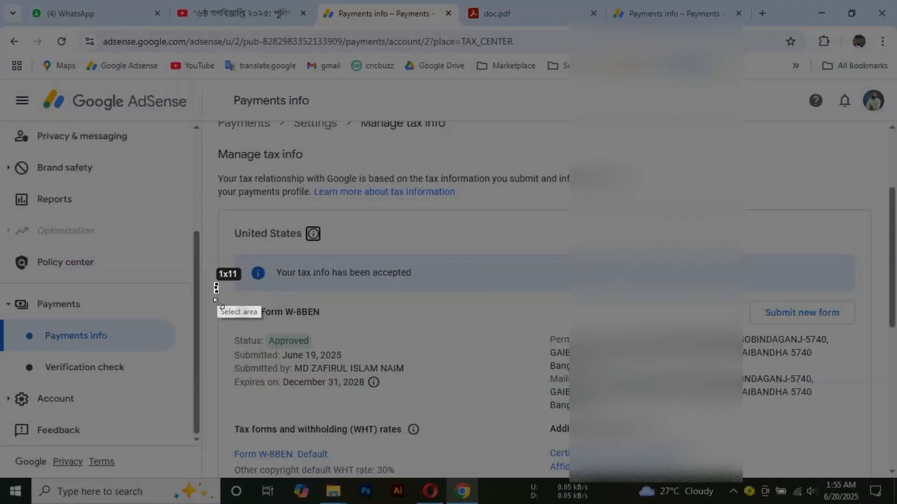
drag(216, 290, 424, 403)
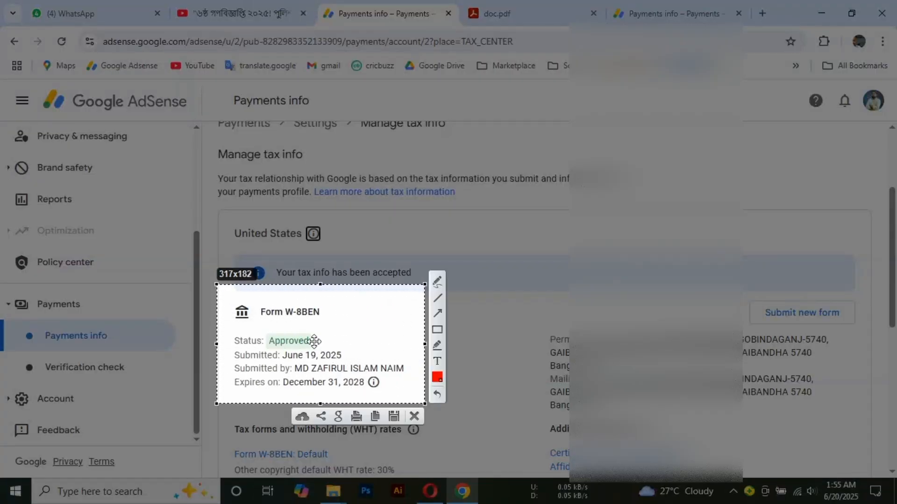
click(414, 417)
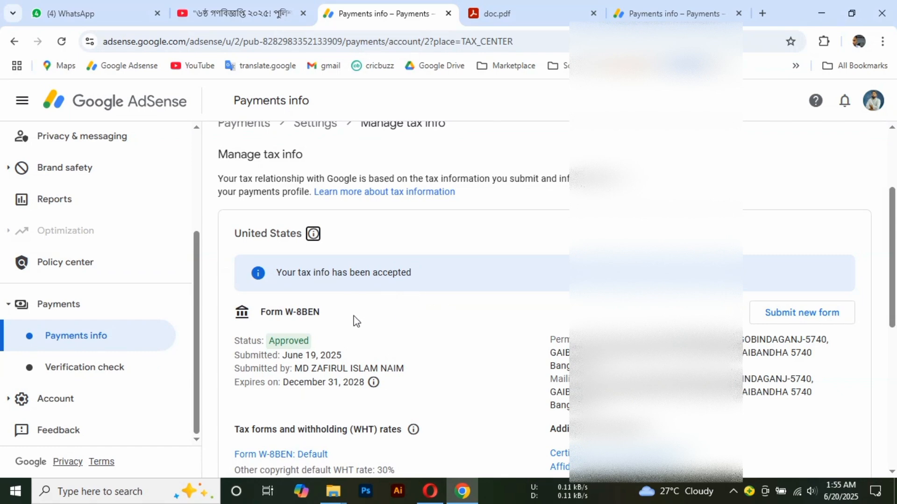
Examine the default withholding rates for other copyright, services, and motion picture and TV, framing them with a temporary screenshot selection.
scroll(309, 390, down, 3)
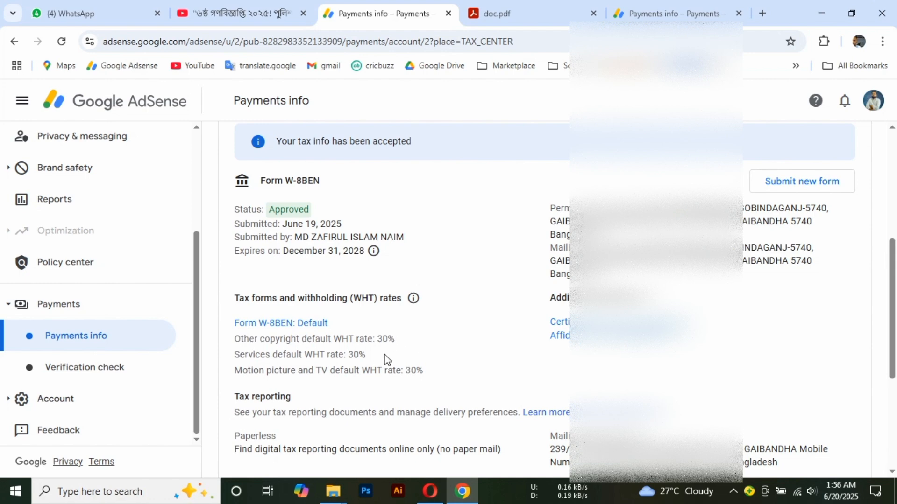
key(Print)
drag(225, 331, 441, 388)
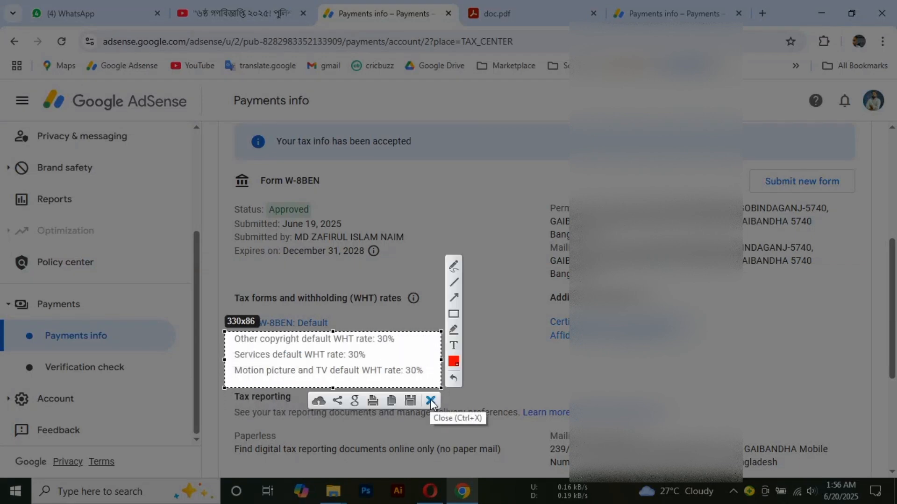
click(430, 402)
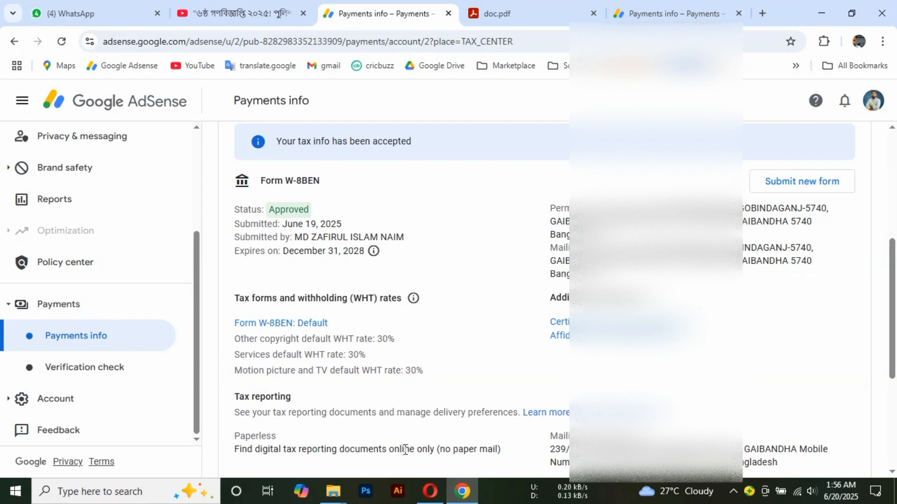
Review the whole Manage tax info page, from the United States form status to the tax reporting delivery preferences.
scroll(411, 371, up, 2)
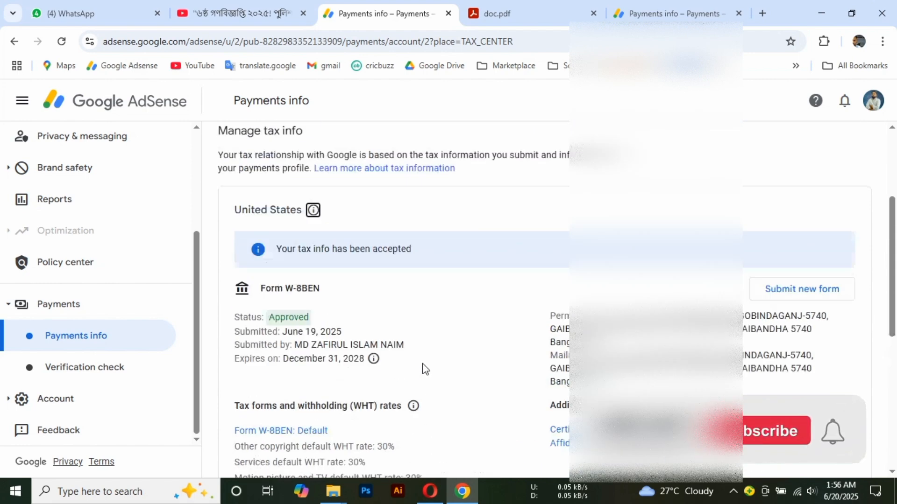
scroll(397, 367, up, 3)
scroll(370, 337, down, 2)
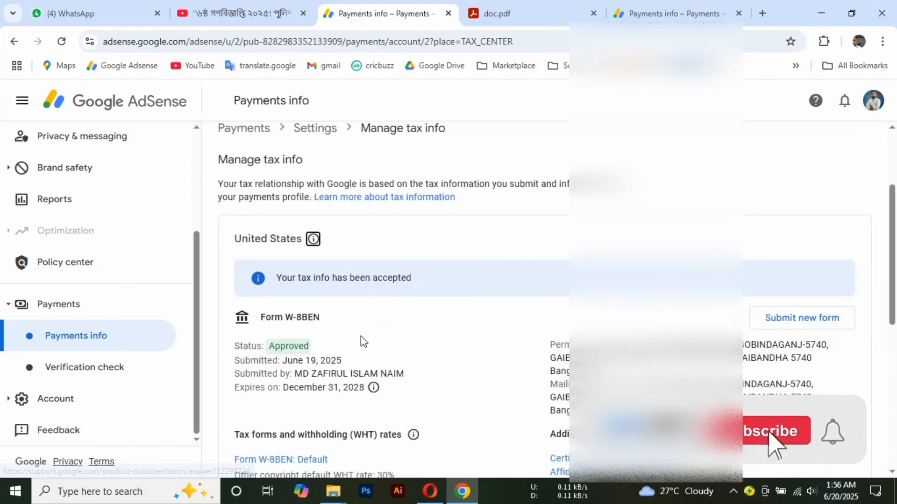
scroll(360, 337, down, 3)
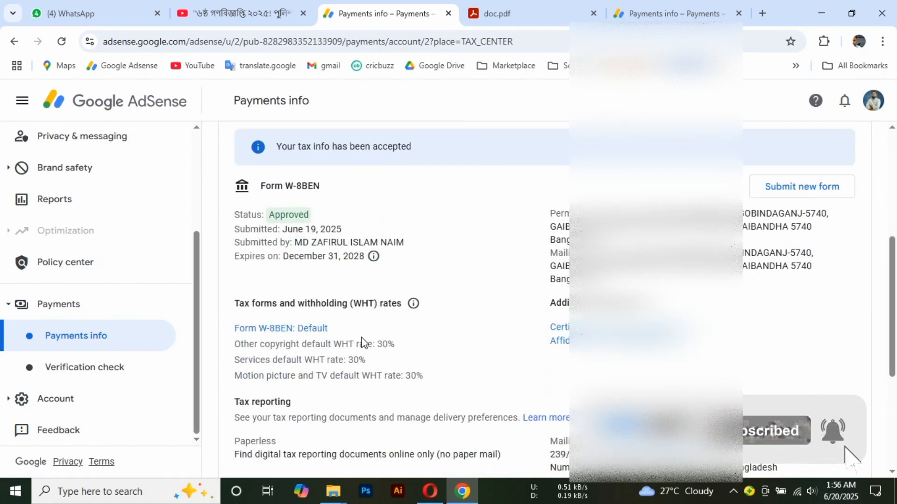
scroll(365, 358, up, 3)
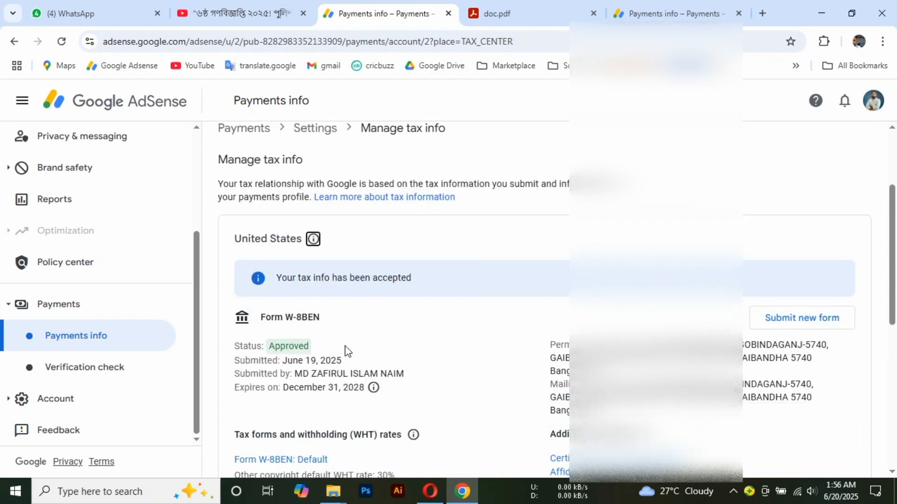
scroll(348, 352, up, 3)
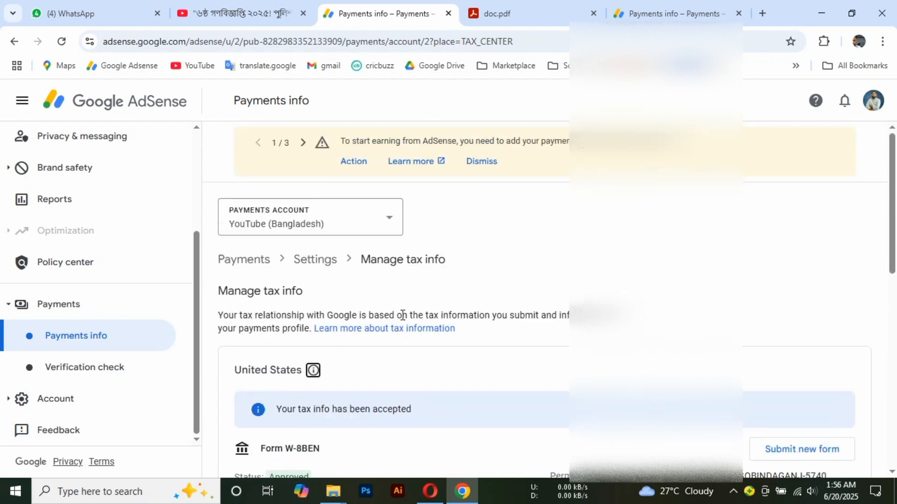
scroll(388, 302, down, 3)
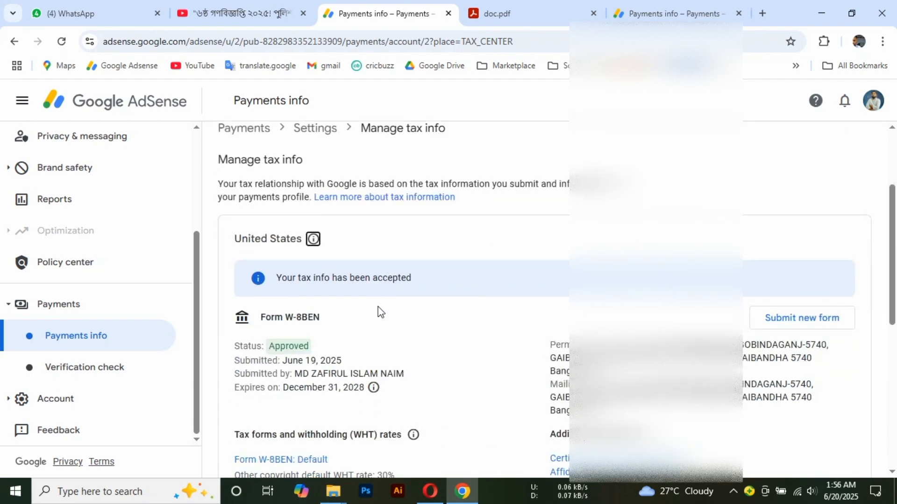
scroll(369, 315, down, 3)
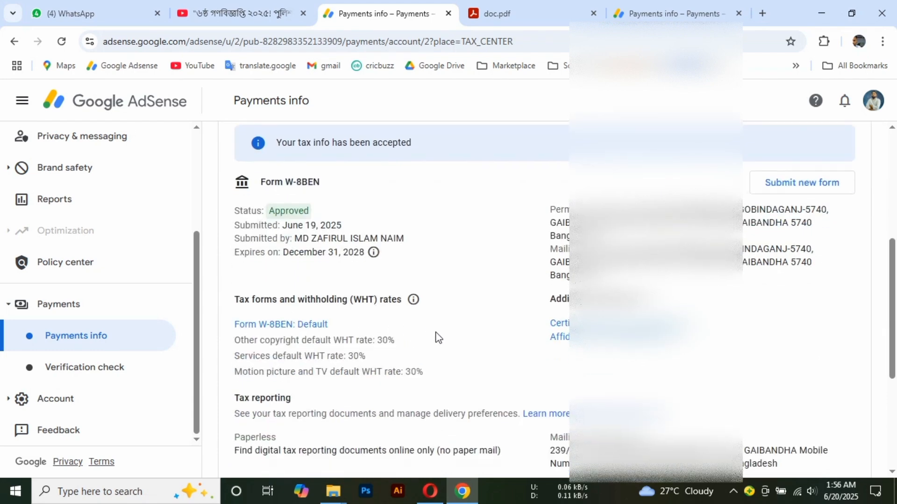
scroll(436, 337, down, 3)
scroll(404, 360, down, 1)
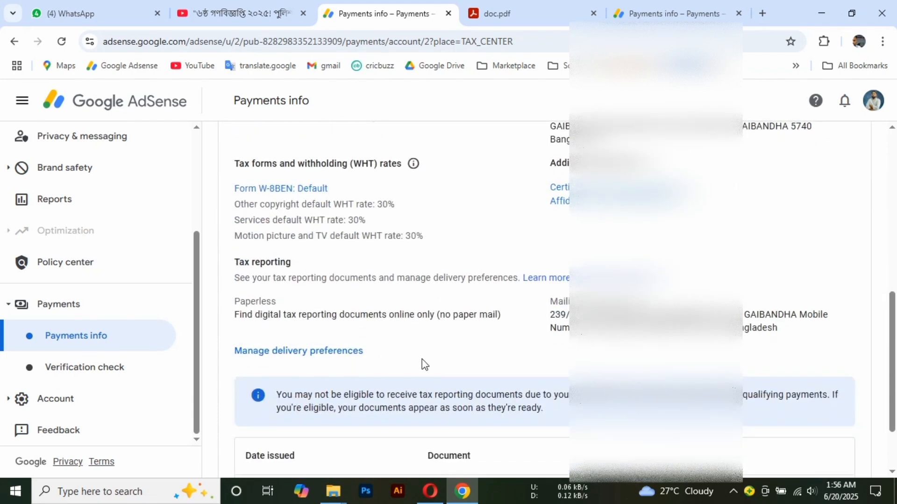
scroll(420, 359, up, 10)
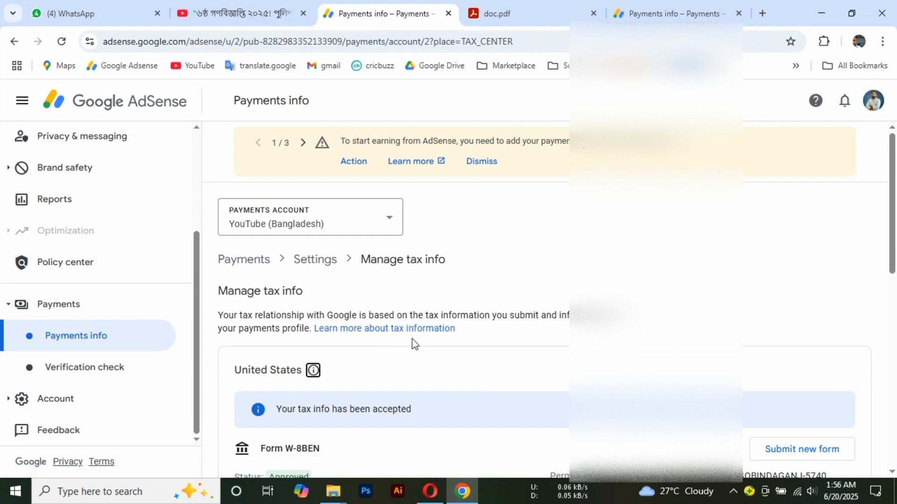
click(733, 492)
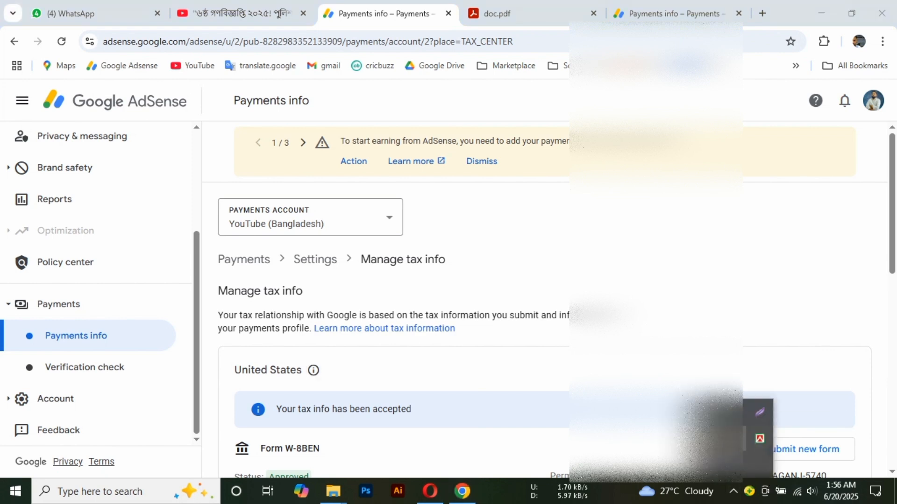